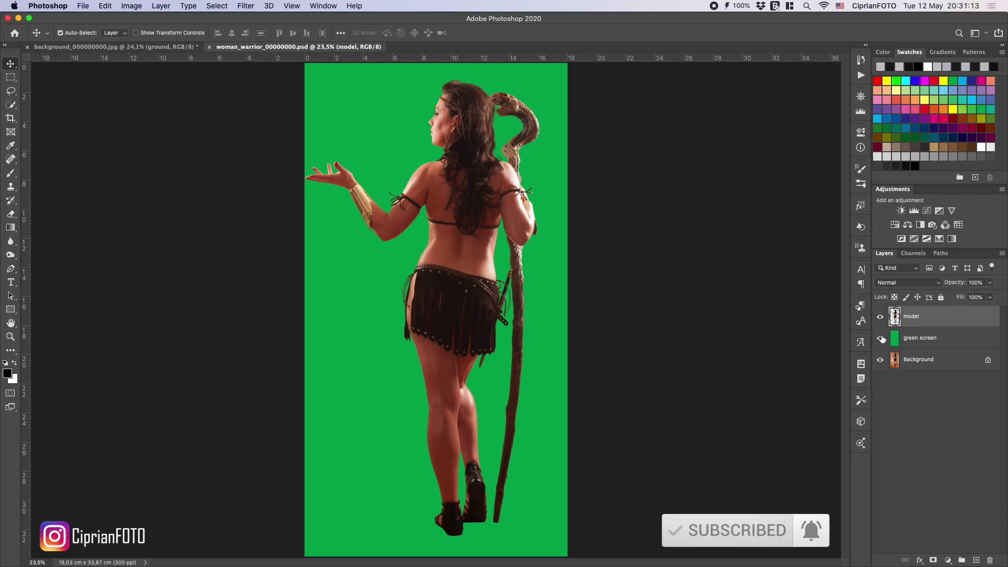
Bring the model layer from the woman_warrior document into the background document and place it on the right half
{"action": "left_click", "coordinate": [880, 338]}
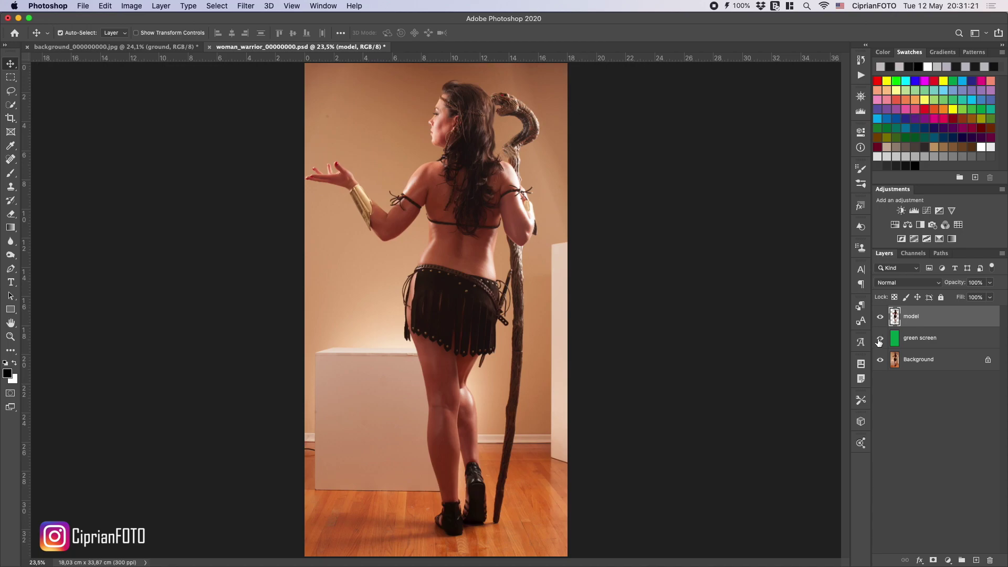
{"action": "left_click", "coordinate": [880, 339]}
{"action": "left_click_drag", "start_coordinate": [477, 262], "coordinate": [248, 101]}
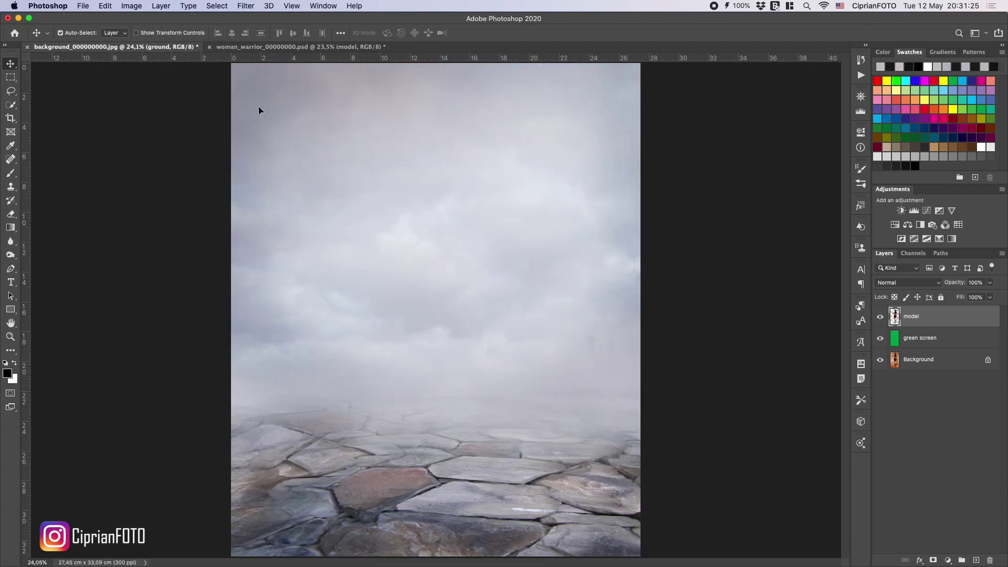
{"action": "left_click_drag", "start_coordinate": [525, 271], "coordinate": [538, 301]}
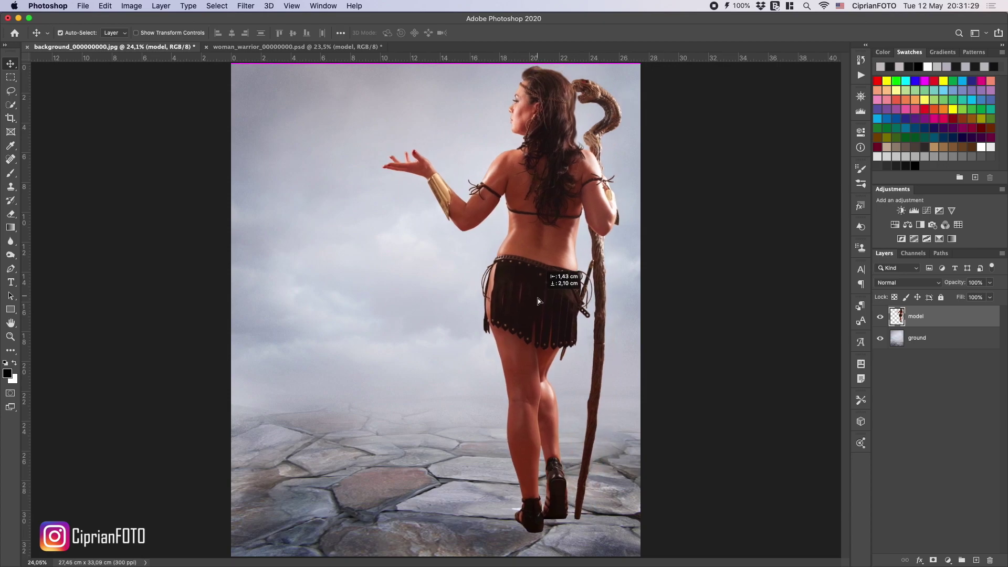
Scale the model down to about 66.7% and stand it on the stone floor near the image's right edge
{"action": "key", "text": "super+t"}
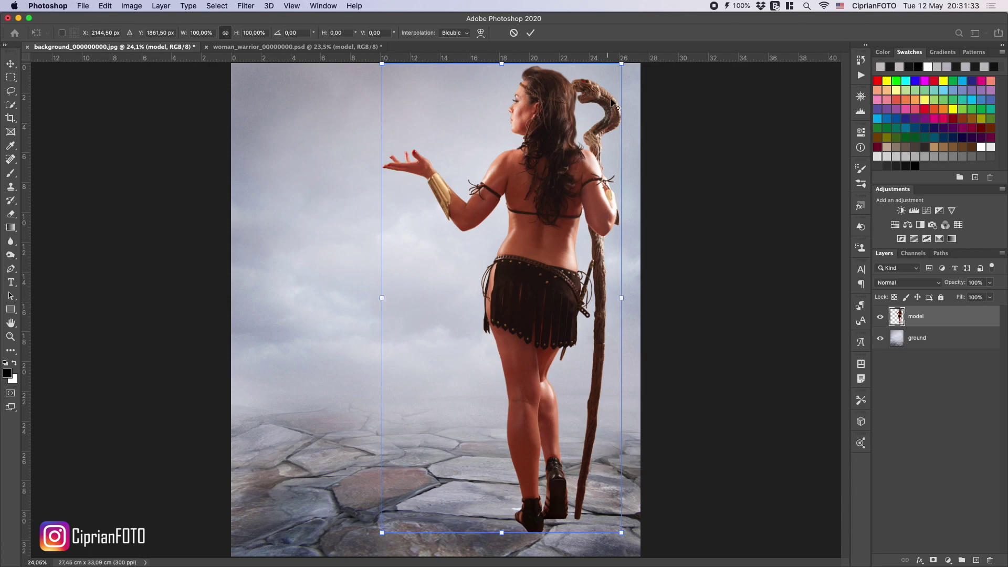
{"action": "left_click_drag", "start_coordinate": [622, 63], "coordinate": [582, 142]}
{"action": "left_click_drag", "start_coordinate": [535, 286], "coordinate": [570, 321]}
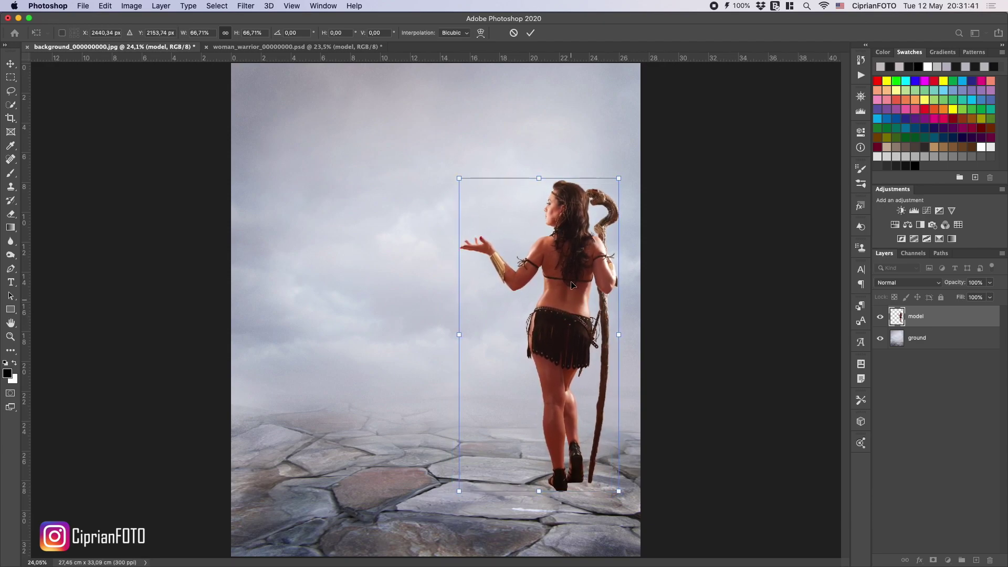
{"action": "left_click", "coordinate": [530, 32]}
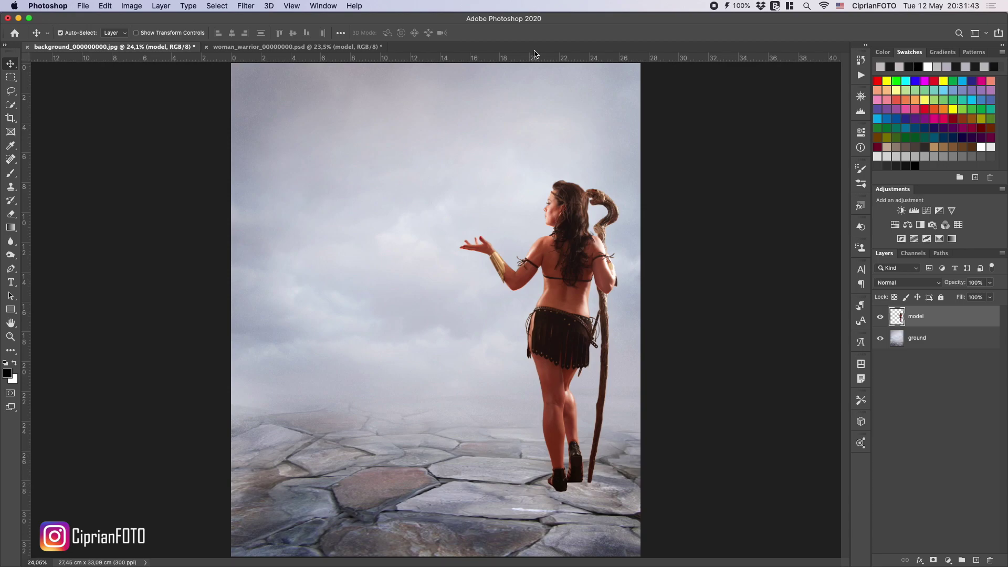
Add a Curves adjustment clipped to the model layer and make the adjustment itself active instead of its mask
{"action": "left_click", "coordinate": [927, 210]}
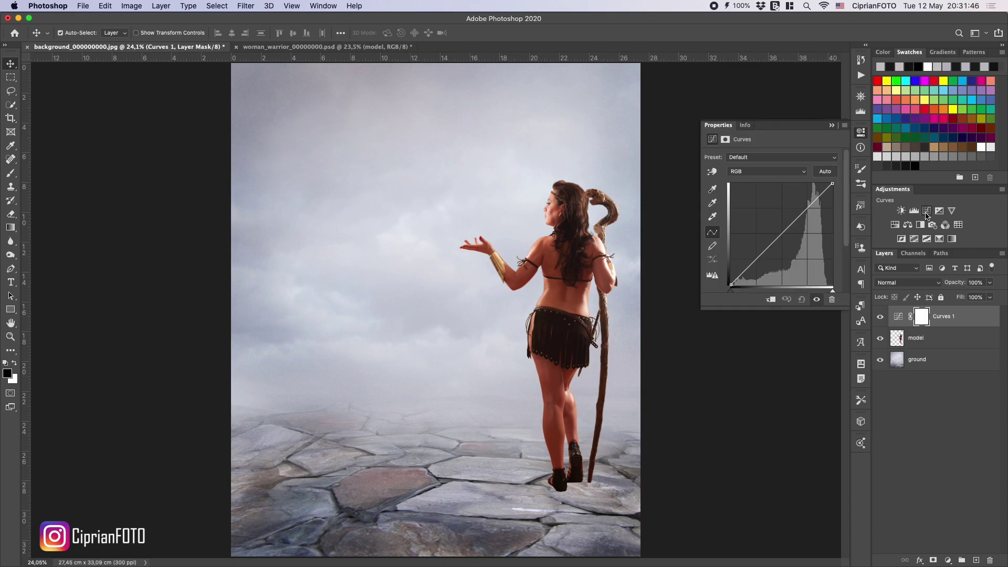
{"action": "left_click", "coordinate": [775, 299]}
{"action": "left_click", "coordinate": [907, 319]}
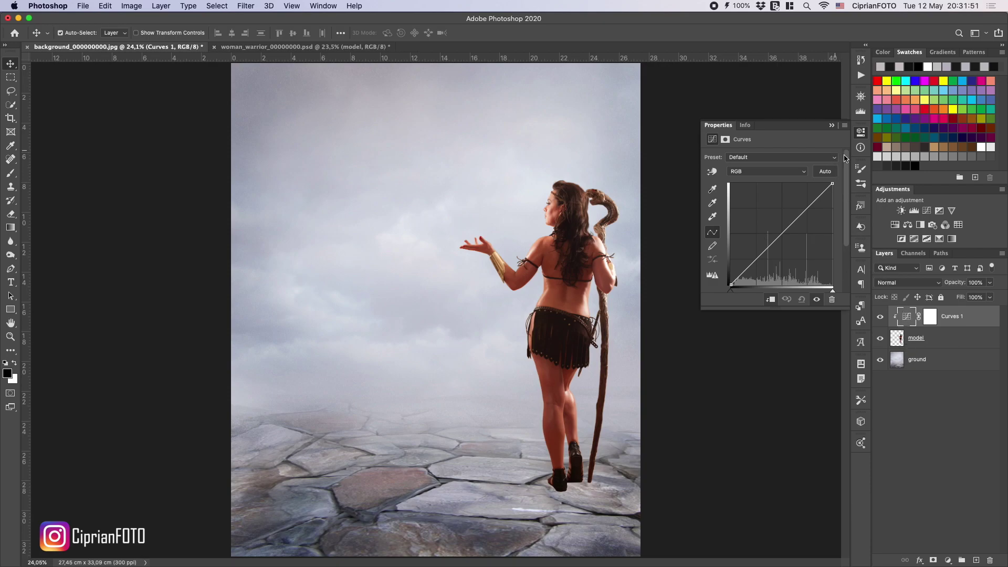
Set the Curves auto correction to Find Dark & Light Colors, with a slightly darkened shadow target sampled from a dark ground crack
{"action": "left_click", "coordinate": [826, 172], "text": "alt"}
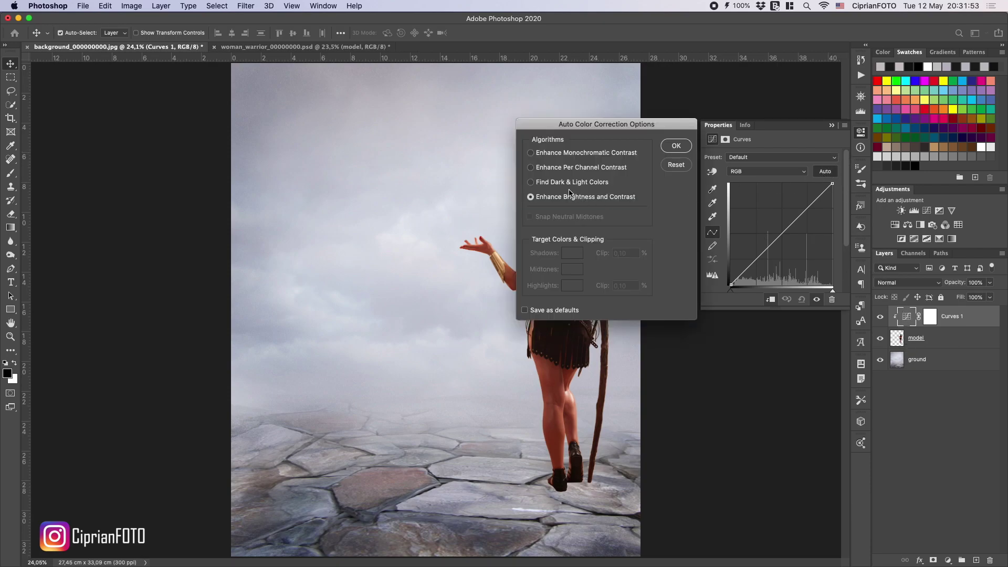
{"action": "left_click", "coordinate": [570, 183]}
{"action": "left_click", "coordinate": [575, 254]}
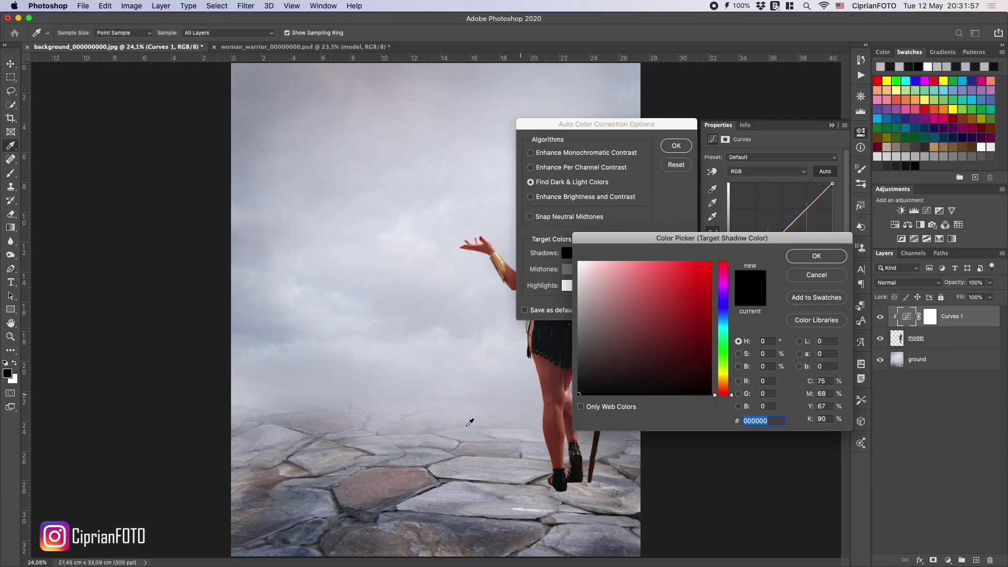
{"action": "left_click", "coordinate": [354, 512]}
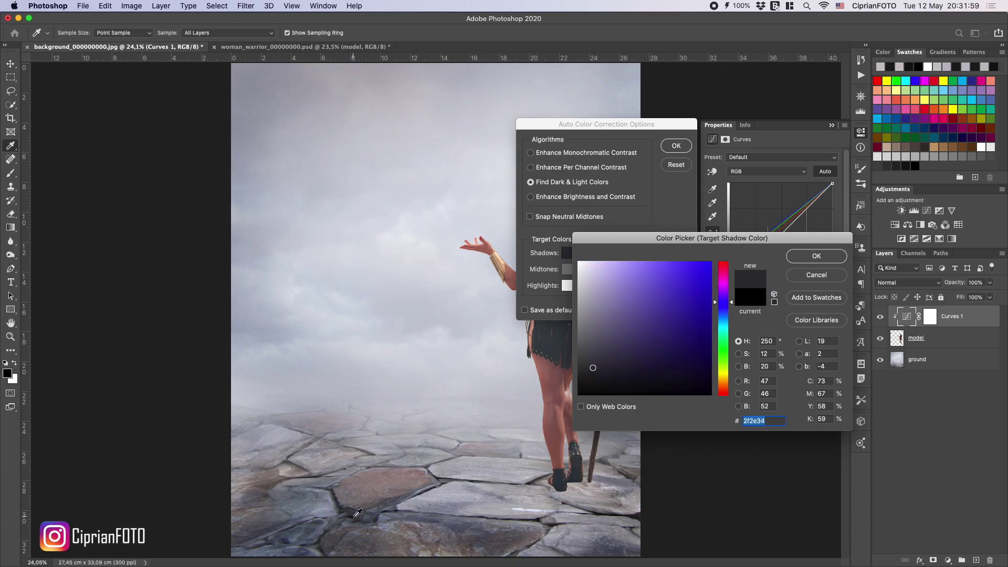
{"action": "left_click", "coordinate": [594, 372]}
{"action": "left_click_drag", "start_coordinate": [593, 373], "coordinate": [593, 374]}
{"action": "left_click", "coordinate": [805, 257]}
Sample the highlight target color from the pale haze just above the stones and apply the correction without saving it as defaults
{"action": "left_click", "coordinate": [573, 286]}
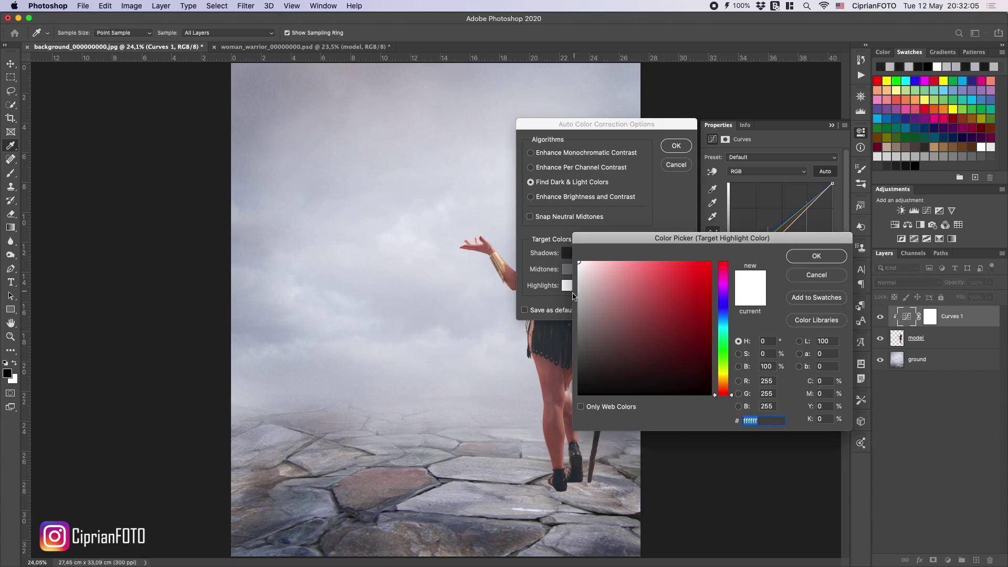
{"action": "left_click", "coordinate": [406, 437]}
{"action": "left_click", "coordinate": [813, 257]}
{"action": "left_click", "coordinate": [678, 149]}
{"action": "left_click", "coordinate": [583, 195]}
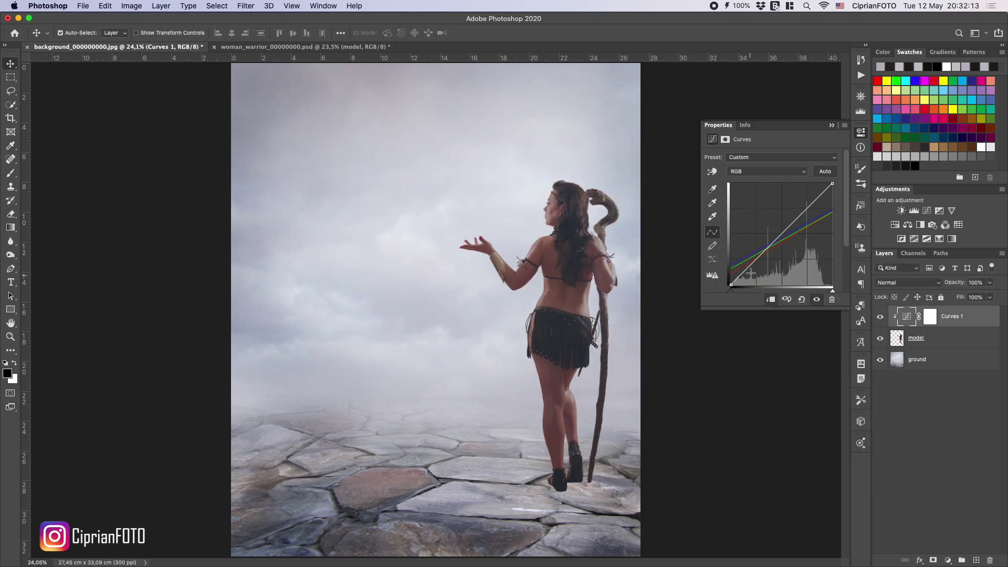
Fine-tune the RGB curve by adding a point in the shadows and moving the white point slightly inward to brighten the highlights
{"action": "left_click_drag", "start_coordinate": [747, 269], "coordinate": [751, 274]}
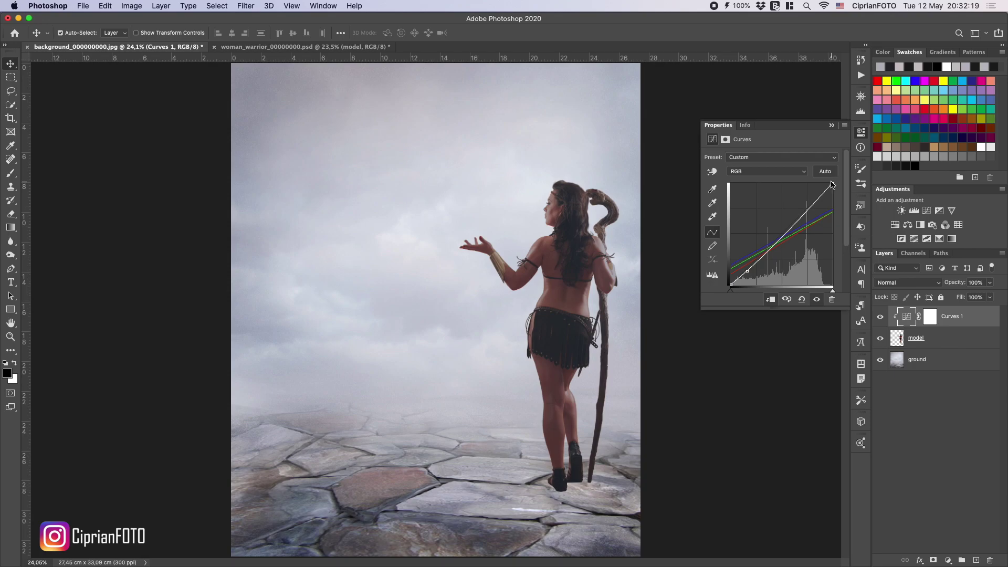
{"action": "left_click_drag", "start_coordinate": [835, 183], "coordinate": [824, 184]}
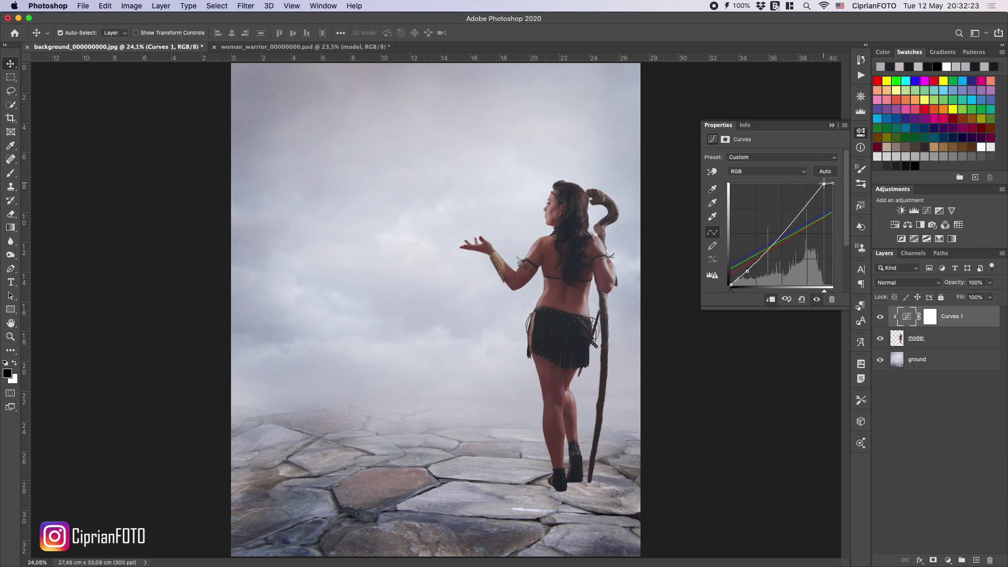
{"action": "left_click", "coordinate": [832, 126]}
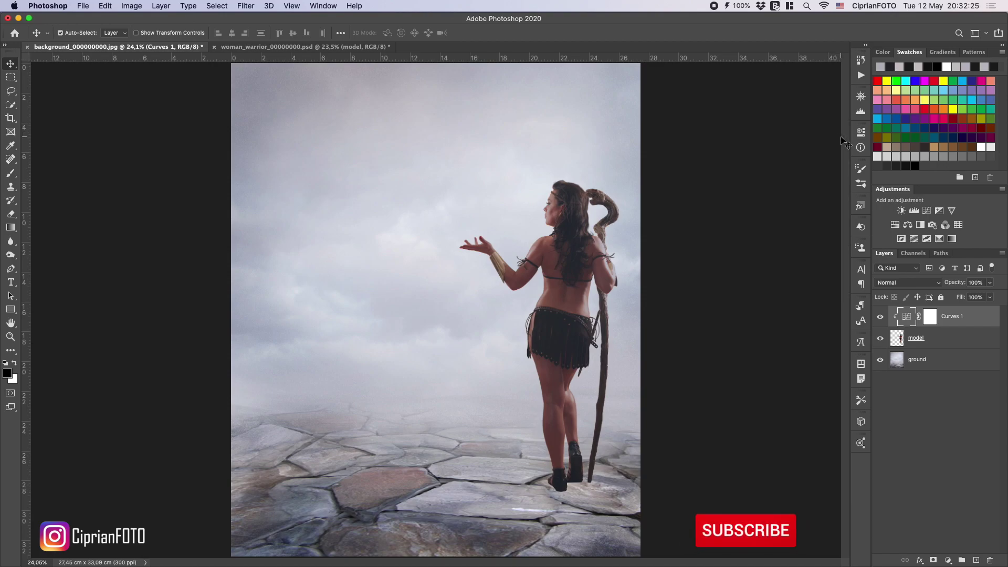
Add a Hue/Saturation adjustment clipped to the model and set its saturation to -30
{"action": "left_click", "coordinate": [895, 225]}
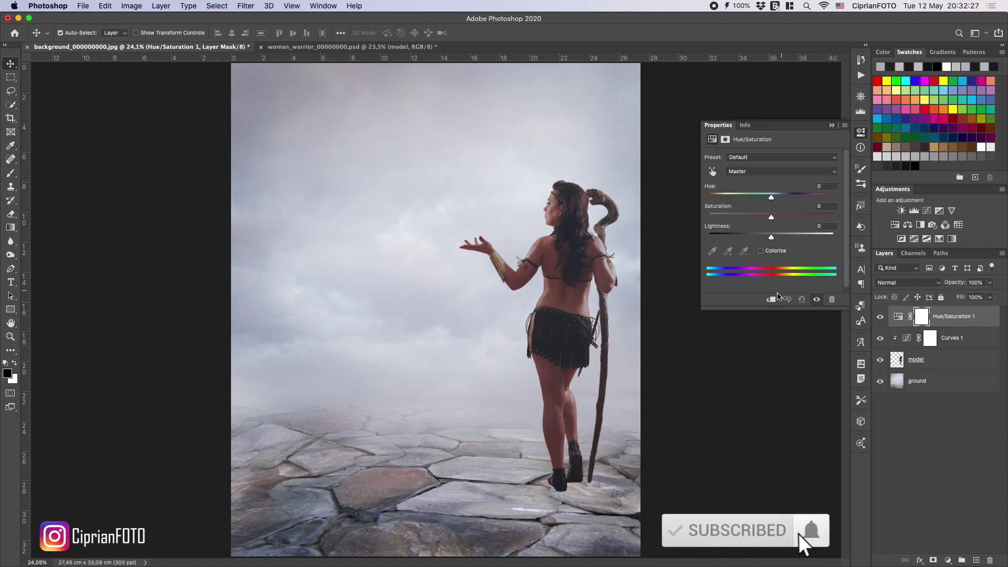
{"action": "left_click", "coordinate": [828, 210]}
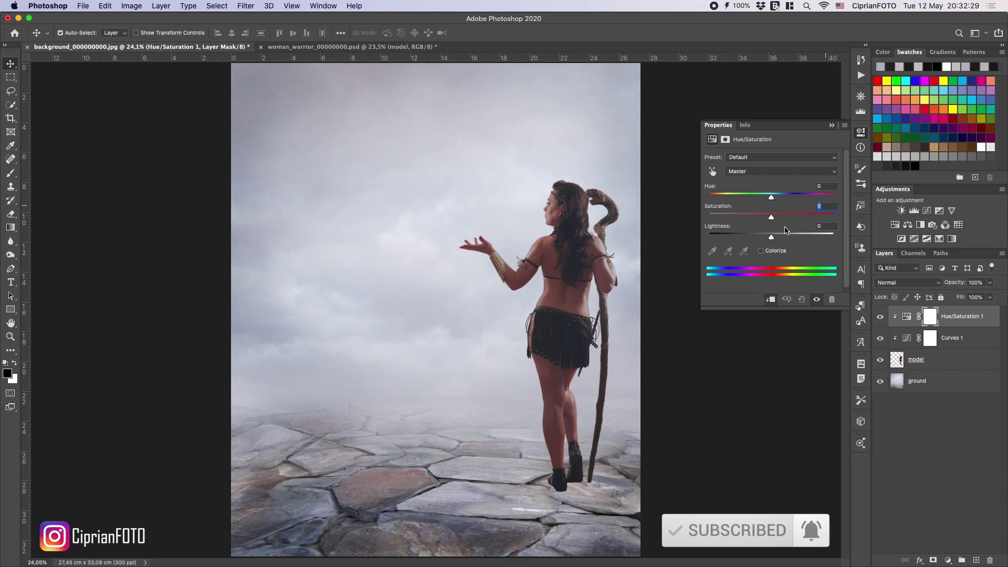
{"action": "type", "text": "-30"}
{"action": "left_click", "coordinate": [831, 125]}
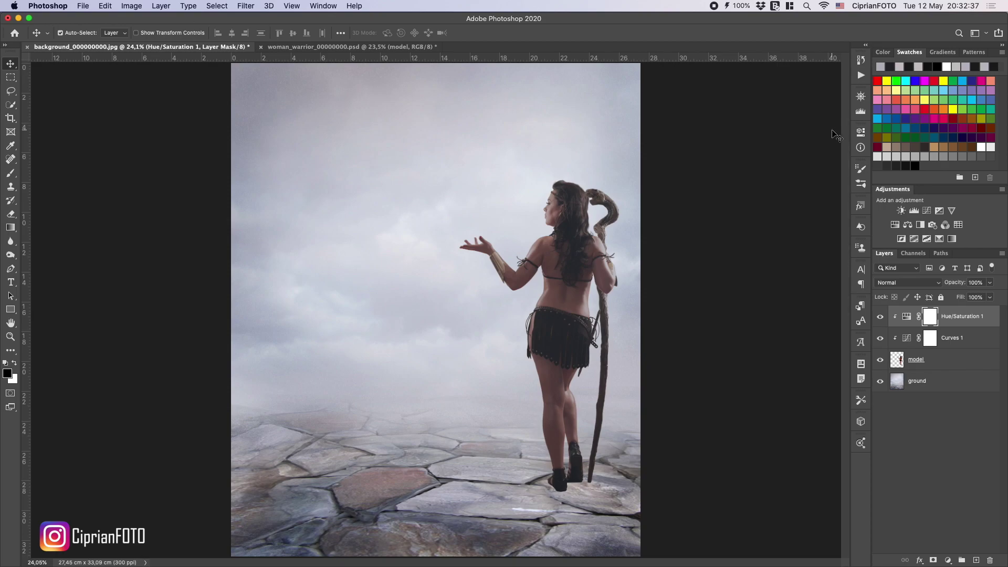
Add a Drop Shadow layer style with its current settings to the model layer
{"action": "left_click", "coordinate": [899, 361]}
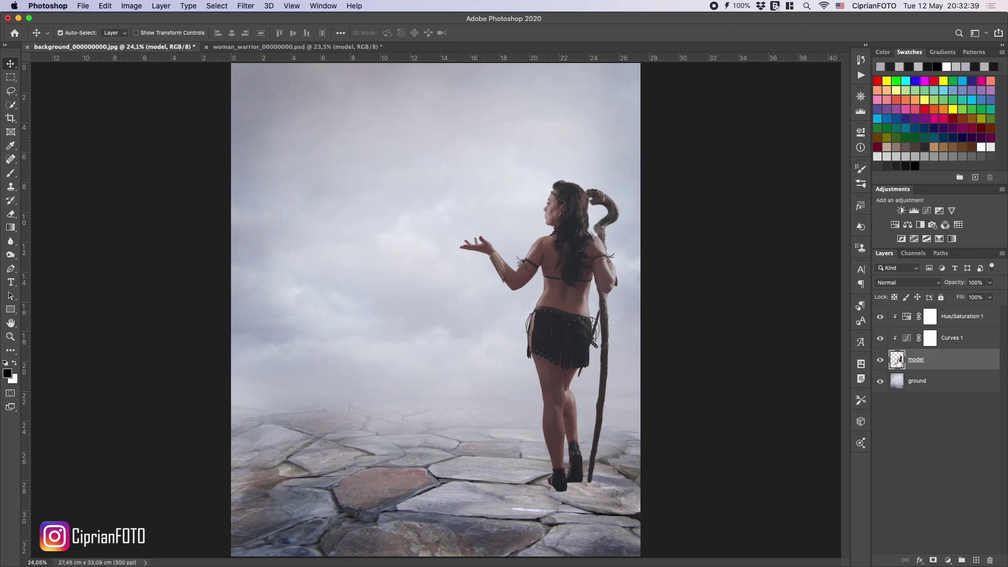
{"action": "double_click", "coordinate": [899, 361]}
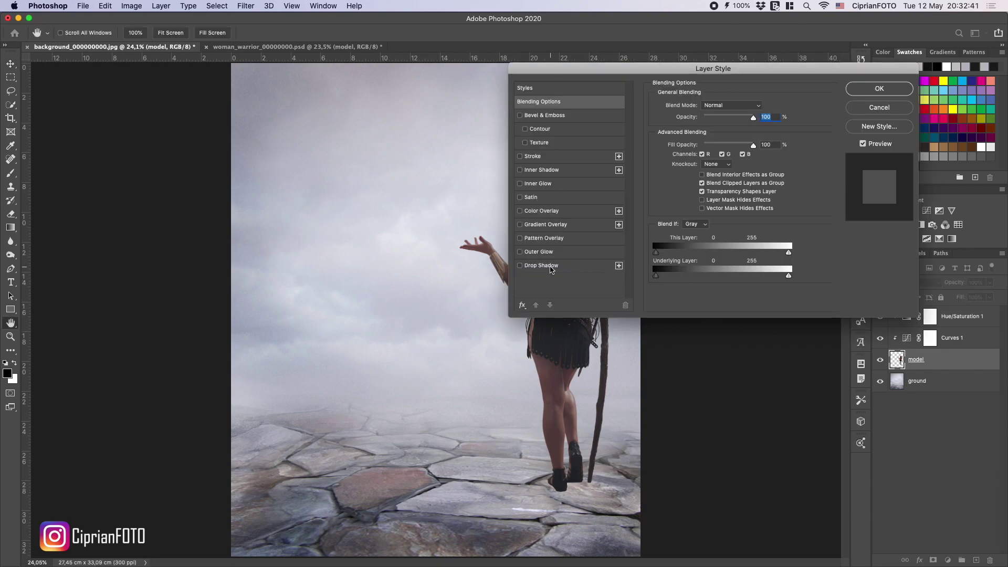
{"action": "left_click", "coordinate": [550, 267]}
{"action": "left_click", "coordinate": [878, 89]}
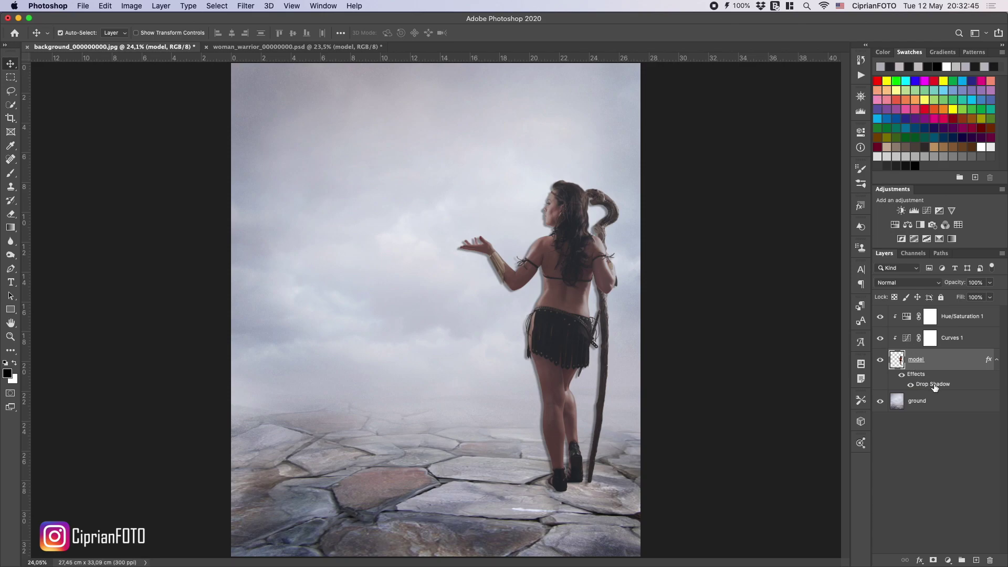
Convert the model's drop shadow effect into its own separate layer
{"action": "right_click", "coordinate": [934, 388]}
{"action": "left_click", "coordinate": [901, 539]}
{"action": "left_click", "coordinate": [582, 198]}
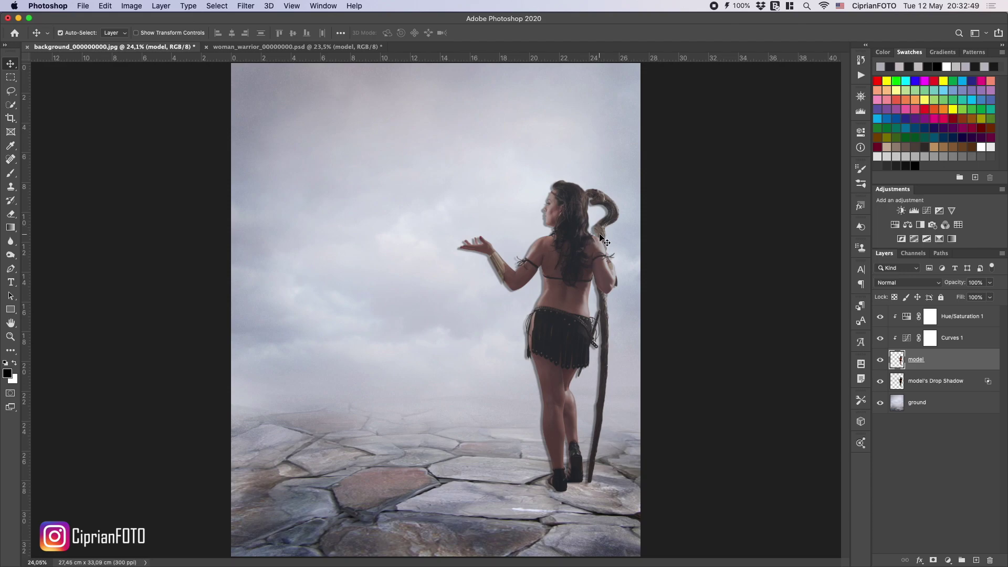
Distort the drop shadow layer so it flips down from the feet toward the lower right, at about -32% height
{"action": "left_click", "coordinate": [934, 387]}
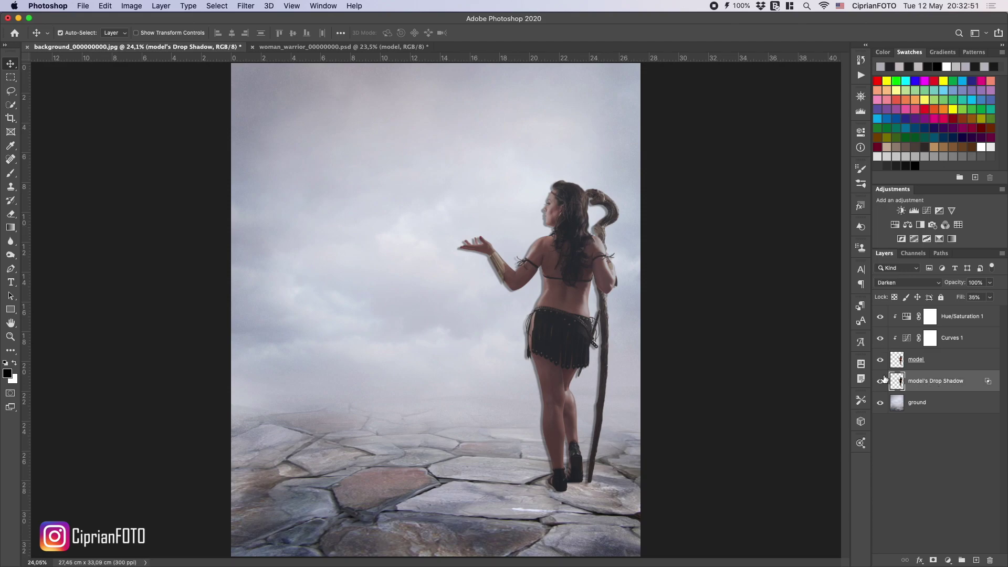
{"action": "key", "text": "super+t"}
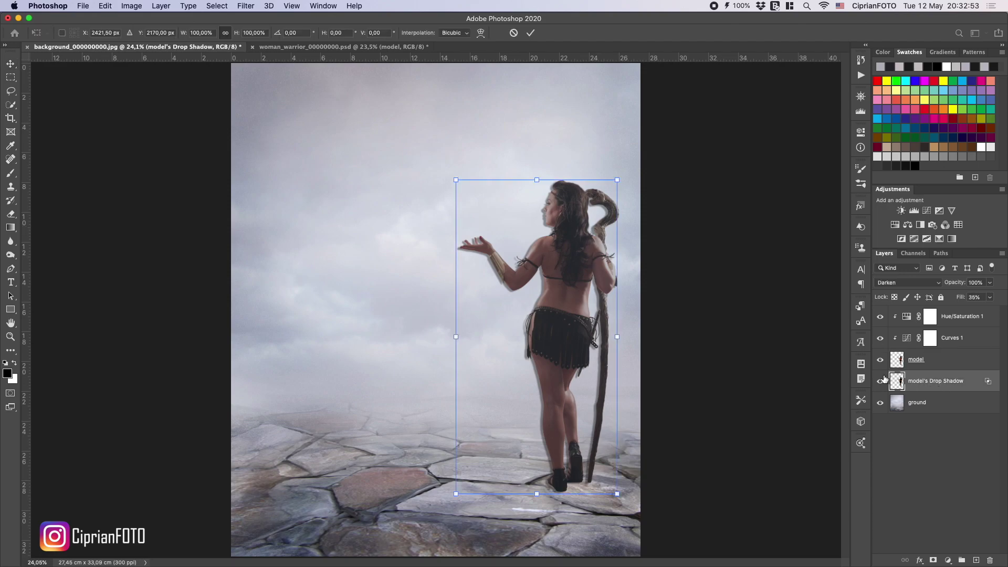
{"action": "right_click", "coordinate": [562, 292]}
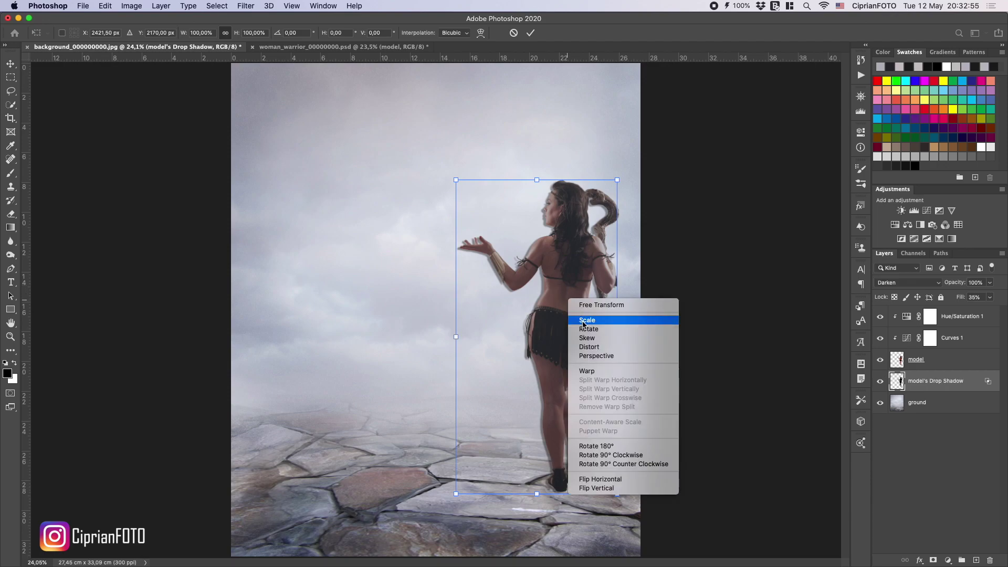
{"action": "left_click", "coordinate": [598, 350]}
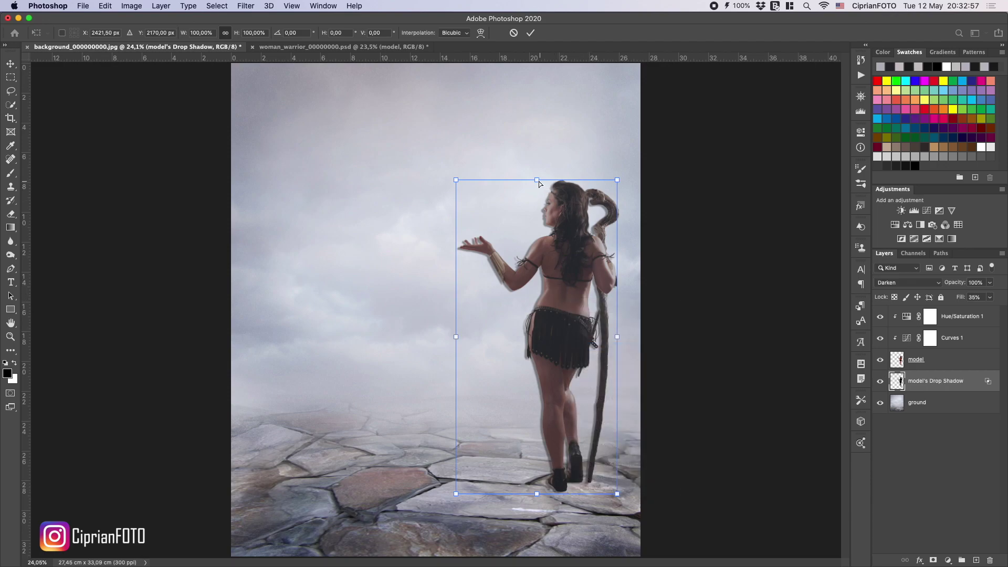
{"action": "left_click_drag", "start_coordinate": [538, 182], "coordinate": [608, 555]}
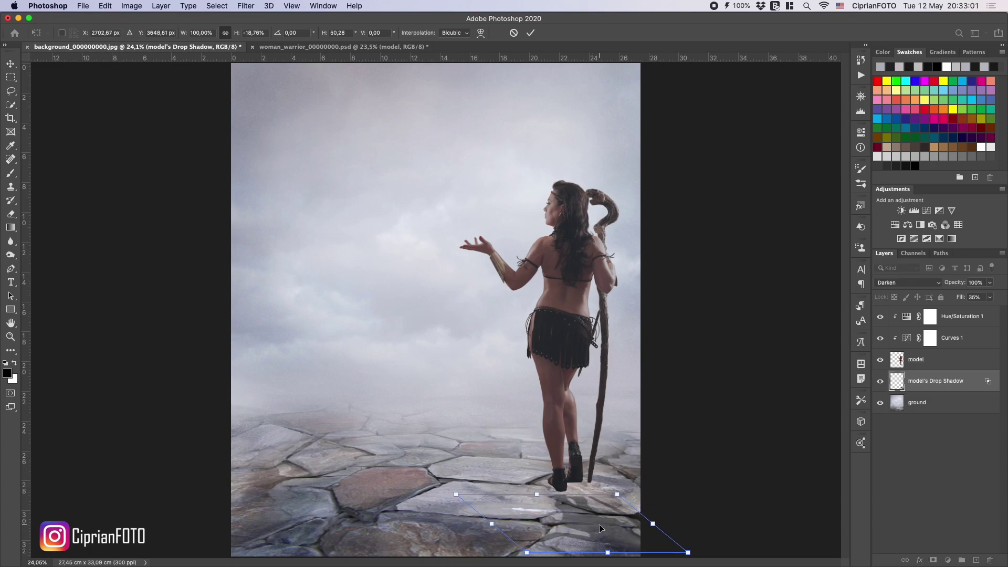
{"action": "key", "text": "super+minus"}
{"action": "left_click_drag", "start_coordinate": [543, 458], "coordinate": [566, 502]}
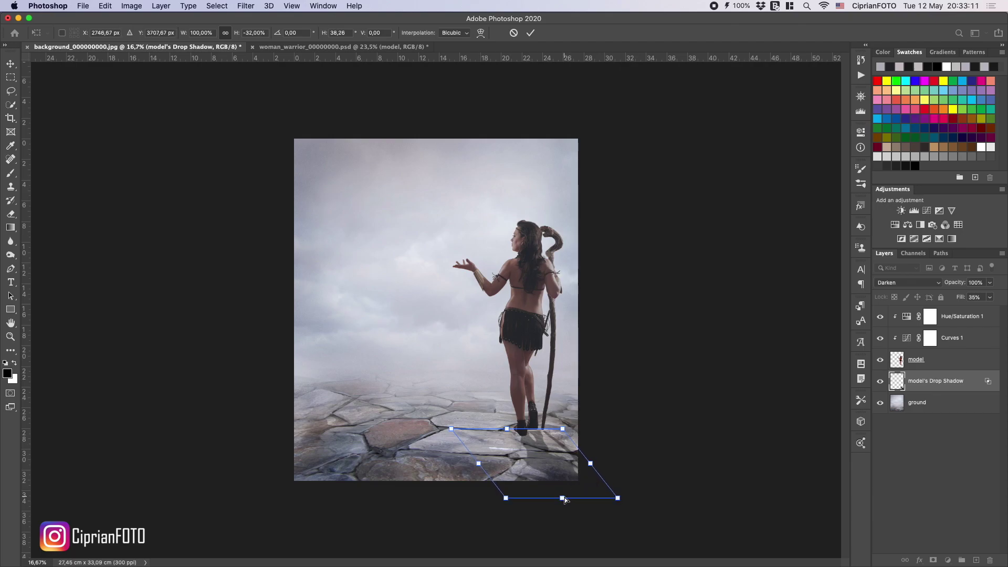
{"action": "key", "text": "Return"}
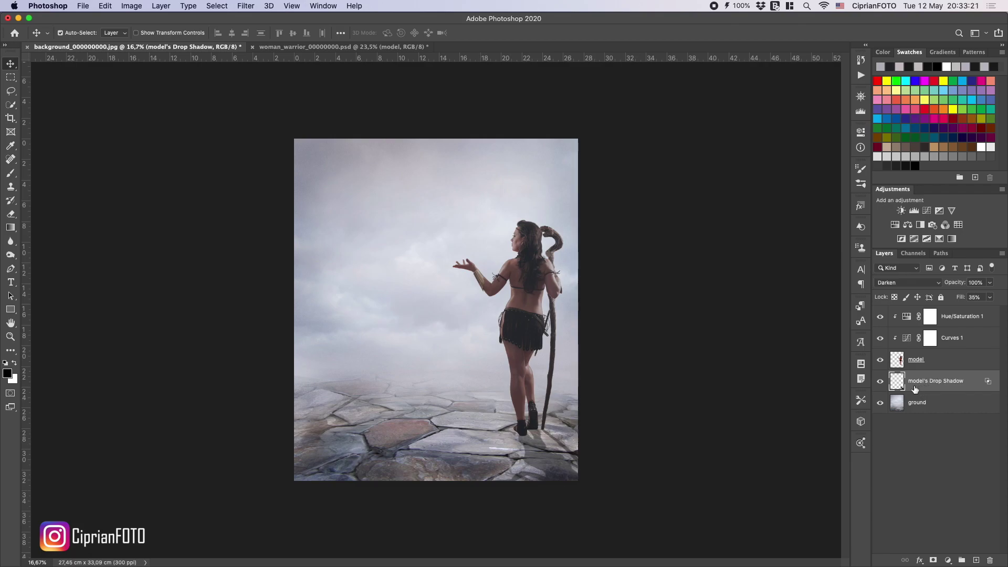
Create a new layer above the model's drop shadow and name it "shadow"
{"action": "left_click", "coordinate": [976, 560]}
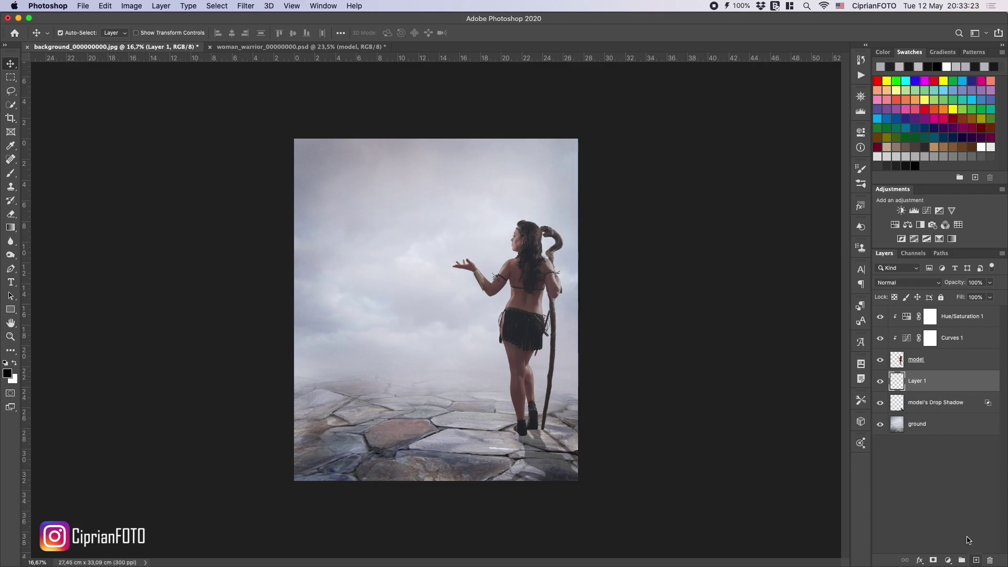
{"action": "double_click", "coordinate": [915, 382]}
{"action": "type", "text": "shadow"}
{"action": "key", "text": "Return"}
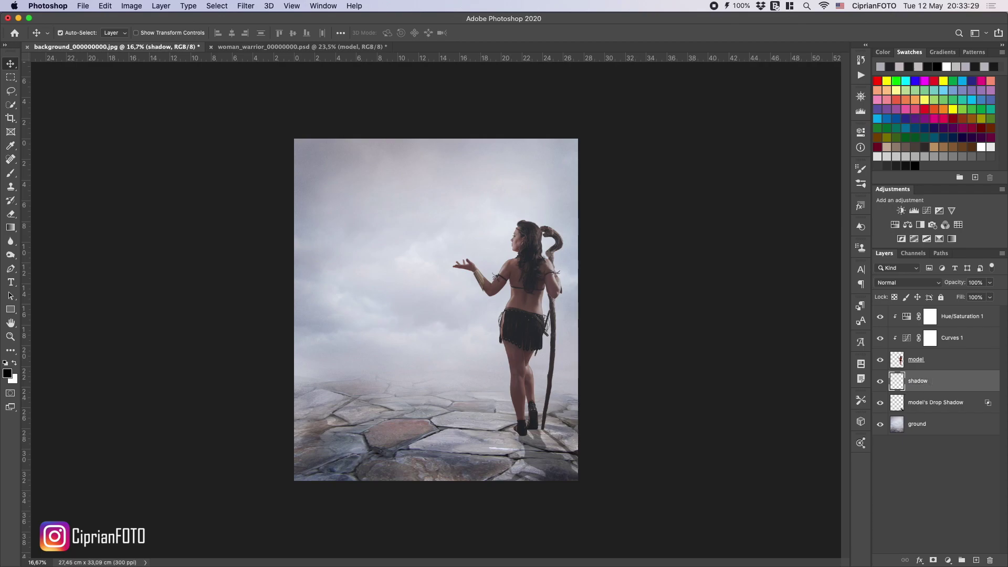
Paint a contact shadow on the shadow layer under the feet and staff tip with a 35-pixel soft black brush at 20% flow
{"action": "left_click", "coordinate": [15, 170]}
{"action": "left_click", "coordinate": [292, 34]}
{"action": "type", "text": "20"}
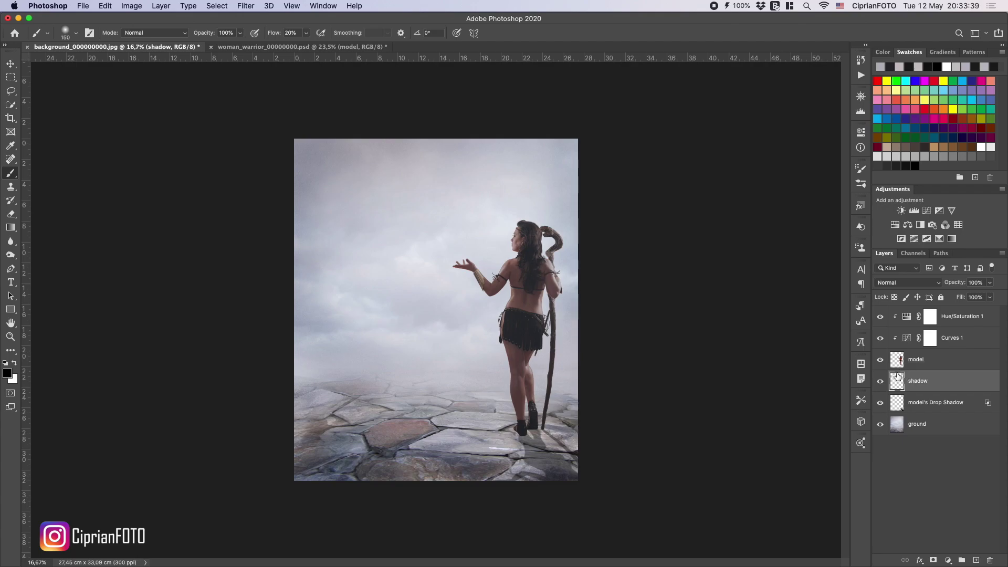
{"action": "key", "text": "super+plus"}
{"action": "key", "text": "super+plus"}
{"action": "key", "text": "super+plus"}
{"action": "key", "text": "super+plus"}
{"action": "key", "text": "super+plus"}
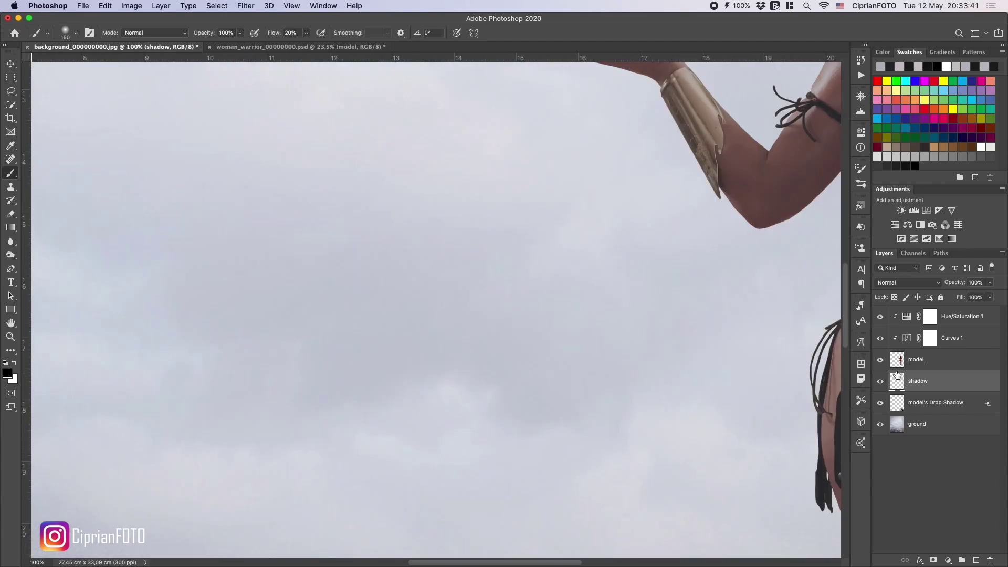
{"action": "scroll", "coordinate": [727, 396], "scroll_direction": "down", "scroll_amount": 10}
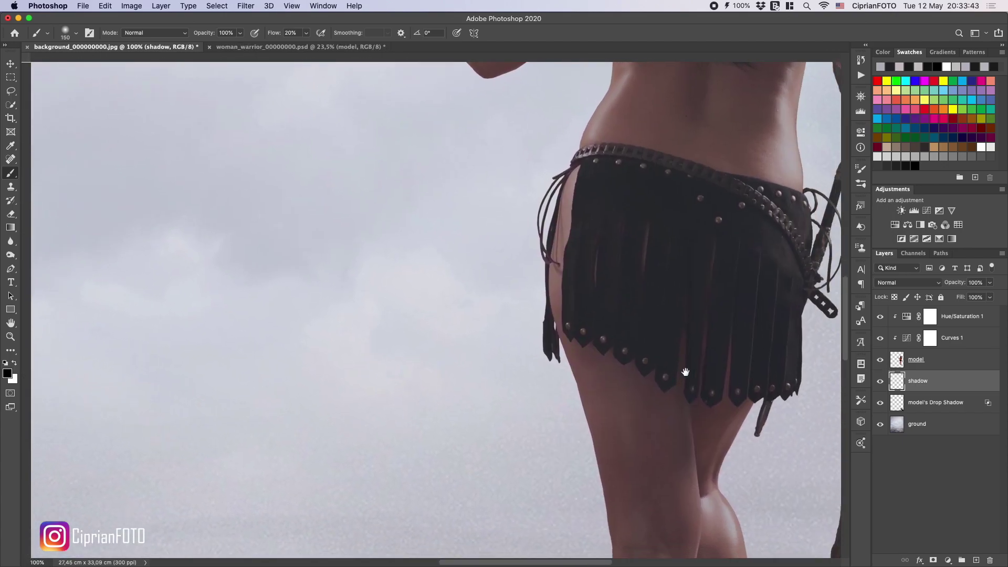
{"action": "scroll", "coordinate": [670, 456], "scroll_direction": "down", "scroll_amount": 8}
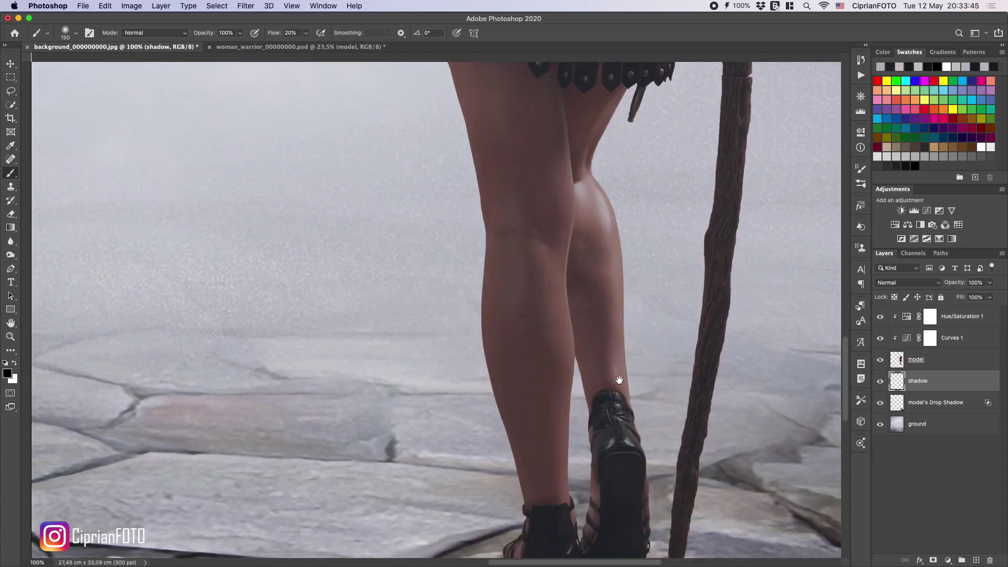
{"action": "scroll", "coordinate": [619, 441], "scroll_direction": "down", "scroll_amount": 3}
{"action": "key", "text": "super+r"}
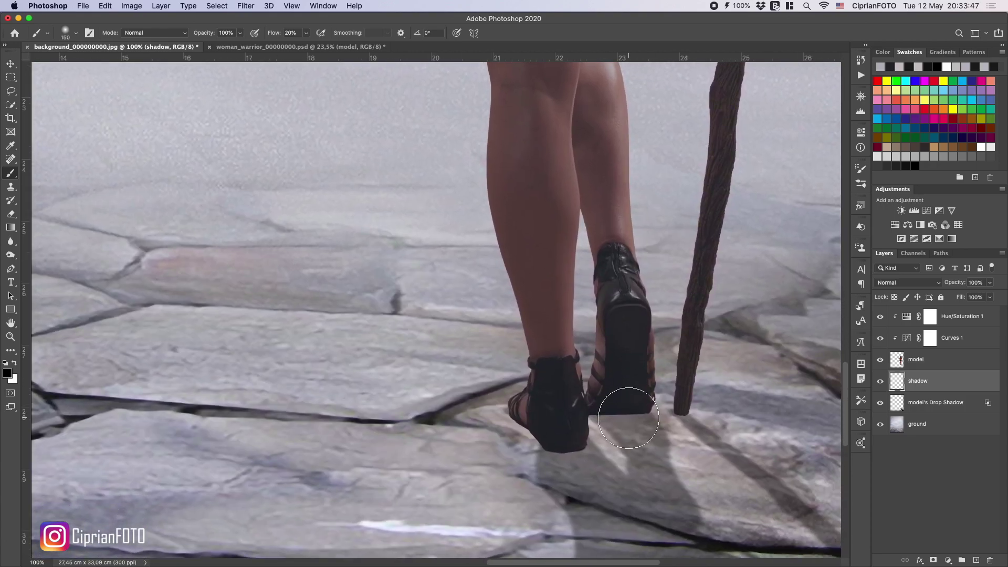
{"action": "key", "text": "bracketleft"}
{"action": "key", "text": "bracketleft"}
{"action": "key", "text": "bracketleft"}
{"action": "key", "text": "bracketleft"}
{"action": "key", "text": "bracketleft"}
{"action": "key", "text": "bracketleft"}
{"action": "key", "text": "bracketleft"}
{"action": "key", "text": "bracketleft"}
{"action": "key", "text": "bracketleft"}
{"action": "key", "text": "bracketleft"}
{"action": "mouse_move", "coordinate": [594, 417]}
{"action": "left_mouse_down"}
{"action": "mouse_move", "coordinate": [693, 416]}
{"action": "mouse_move", "coordinate": [668, 416]}
{"action": "left_mouse_up"}
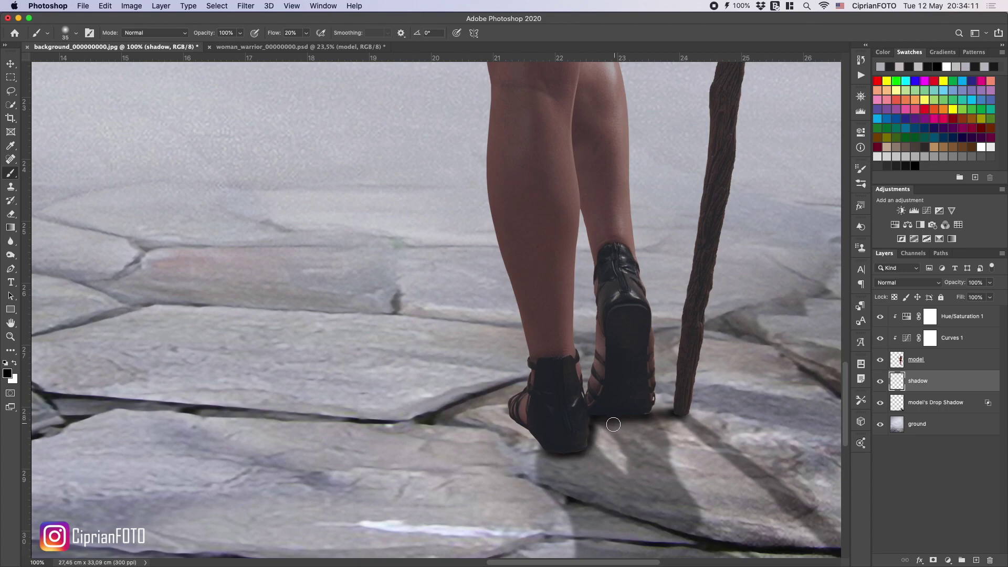
Deepen the painted contact shadow directly beneath the raised right foot and along the left heel
{"action": "mouse_move", "coordinate": [630, 423]}
{"action": "left_mouse_down"}
{"action": "mouse_move", "coordinate": [637, 416]}
{"action": "mouse_move", "coordinate": [603, 424]}
{"action": "mouse_move", "coordinate": [641, 420]}
{"action": "mouse_move", "coordinate": [600, 425]}
{"action": "mouse_move", "coordinate": [647, 418]}
{"action": "mouse_move", "coordinate": [622, 436]}
{"action": "left_mouse_up"}
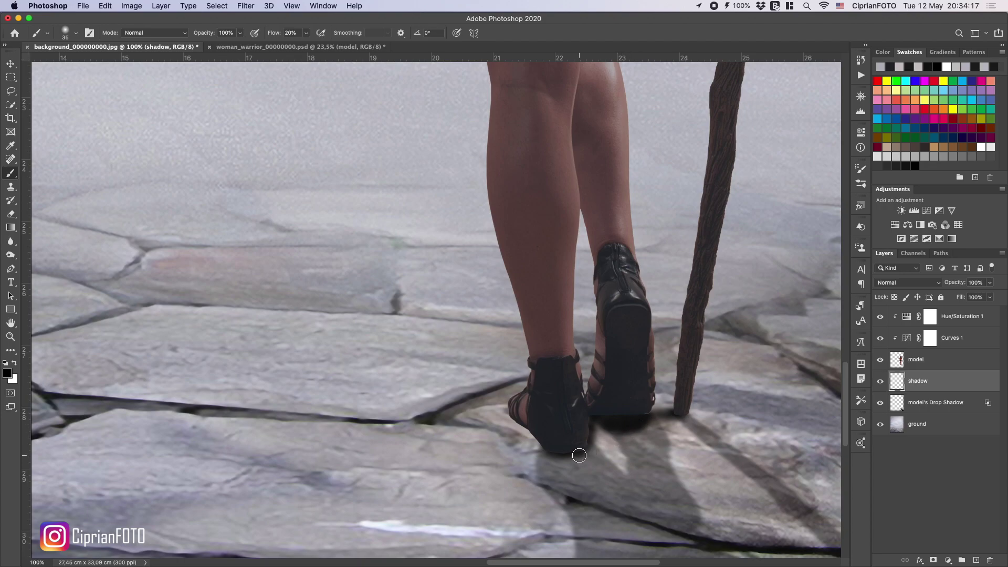
{"action": "left_click_drag", "start_coordinate": [558, 457], "coordinate": [580, 457]}
{"action": "key", "text": "super+0"}
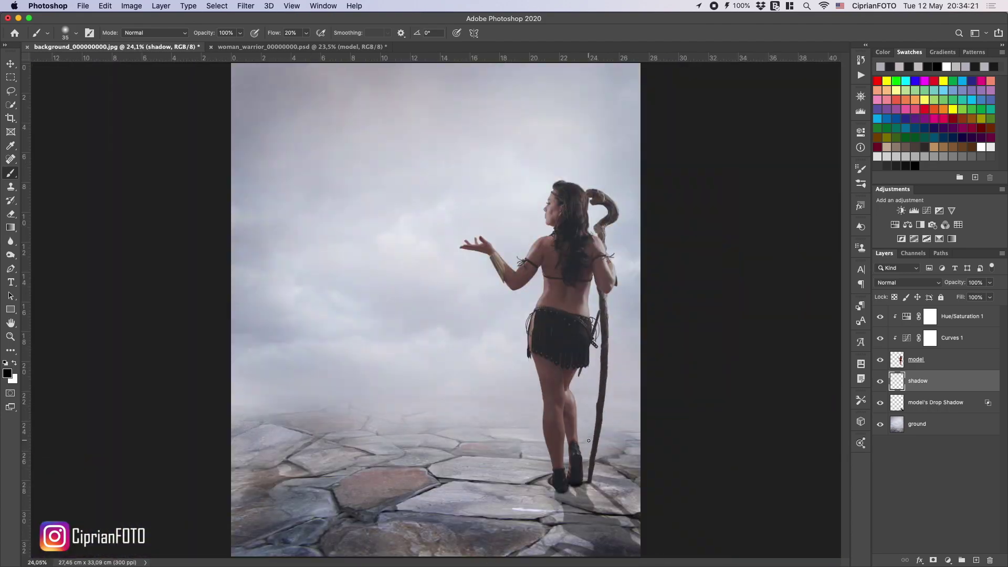
Set the shadow layer's fill to 75%
{"action": "left_click", "coordinate": [977, 298]}
{"action": "type", "text": "65"}
{"action": "left_click", "coordinate": [975, 298]}
{"action": "type", "text": "7"}
Soften the shadow layer with a Gaussian Blur of about 5.6 pixels radius
{"action": "left_click", "coordinate": [247, 6]}
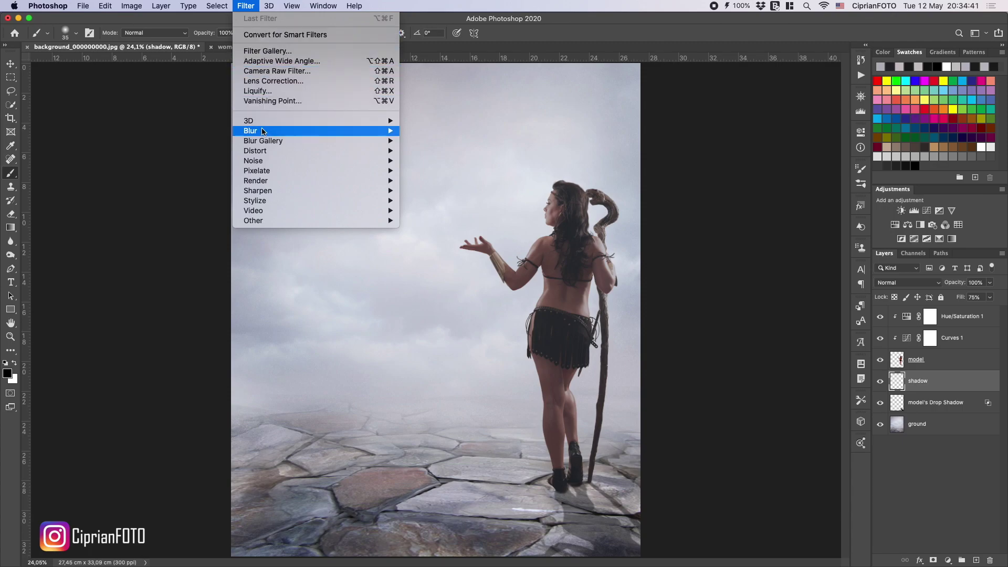
{"action": "mouse_move", "coordinate": [358, 131]}
{"action": "left_click", "coordinate": [435, 171]}
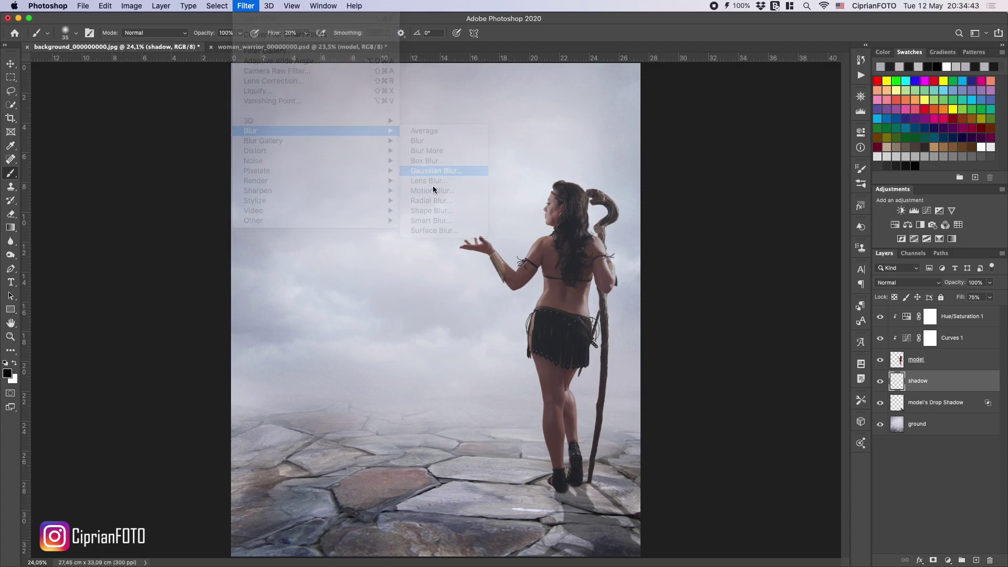
{"action": "mouse_move", "coordinate": [672, 274]}
{"action": "left_mouse_down"}
{"action": "mouse_move", "coordinate": [653, 276]}
{"action": "mouse_move", "coordinate": [662, 275]}
{"action": "left_mouse_up"}
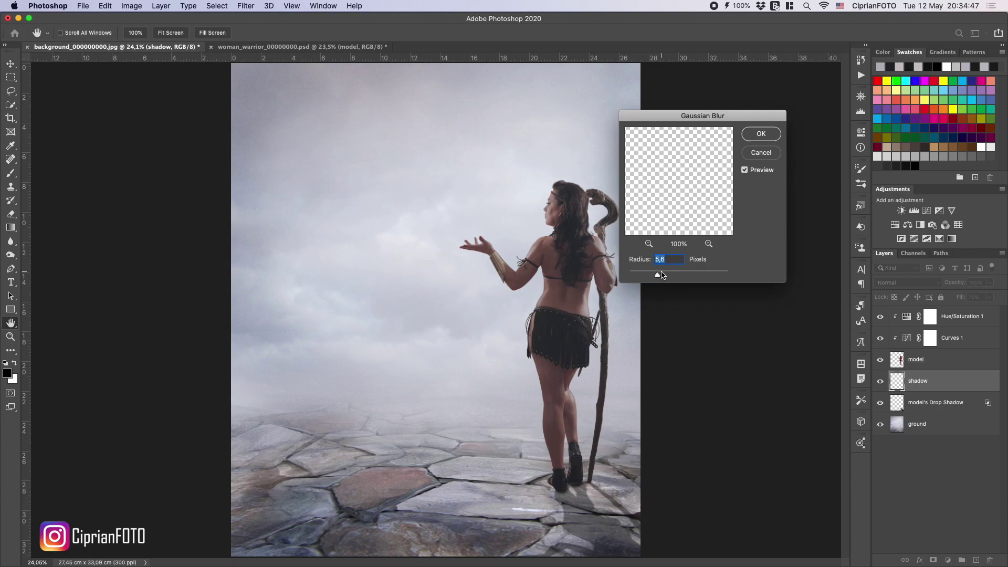
{"action": "left_click", "coordinate": [761, 135]}
{"action": "key", "text": "b"}
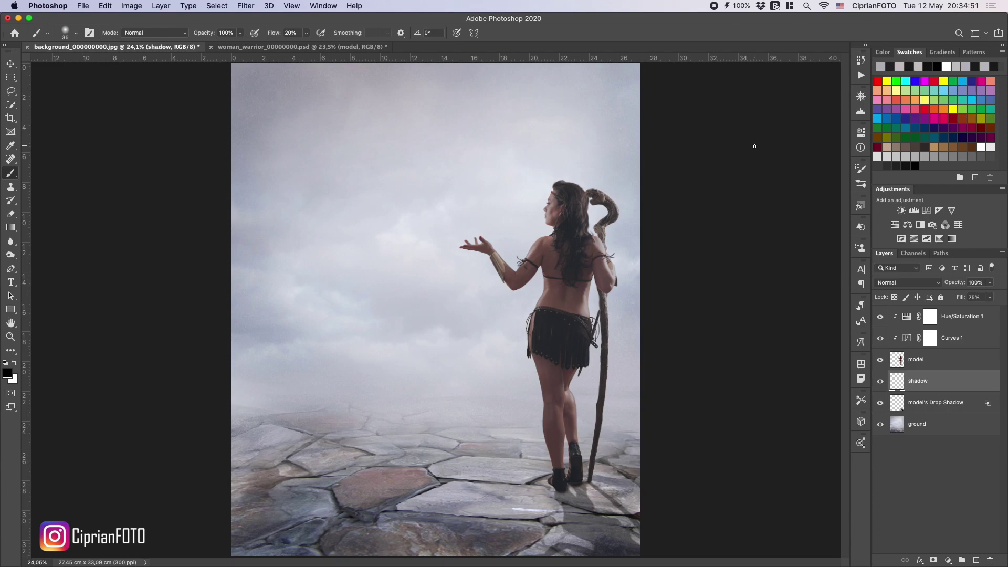
Darken the feet and lower staff on the model layer with the Burn tool at midtones and 25% exposure, reducing the brush to 90
{"action": "left_click", "coordinate": [902, 359]}
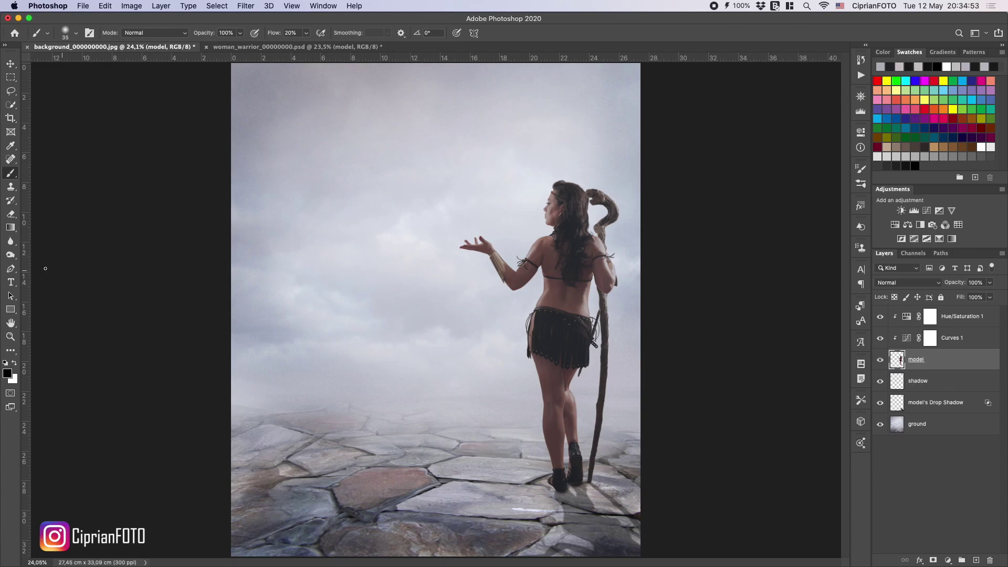
{"action": "key", "text": "o"}
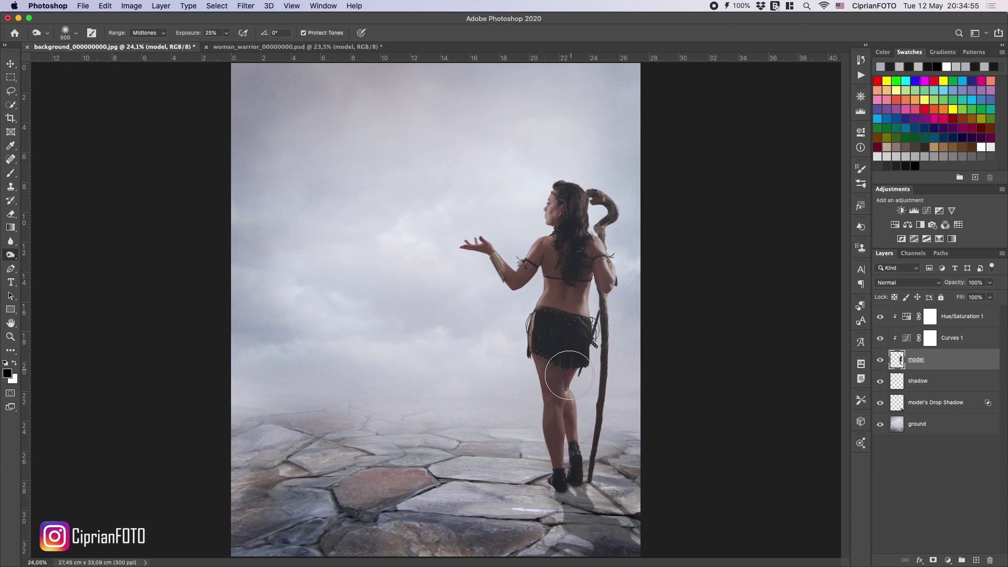
{"action": "key", "text": "bracketleft"}
{"action": "key", "text": "bracketleft"}
{"action": "key", "text": "bracketleft"}
{"action": "key", "text": "bracketleft"}
{"action": "key", "text": "bracketleft"}
{"action": "key", "text": "bracketleft"}
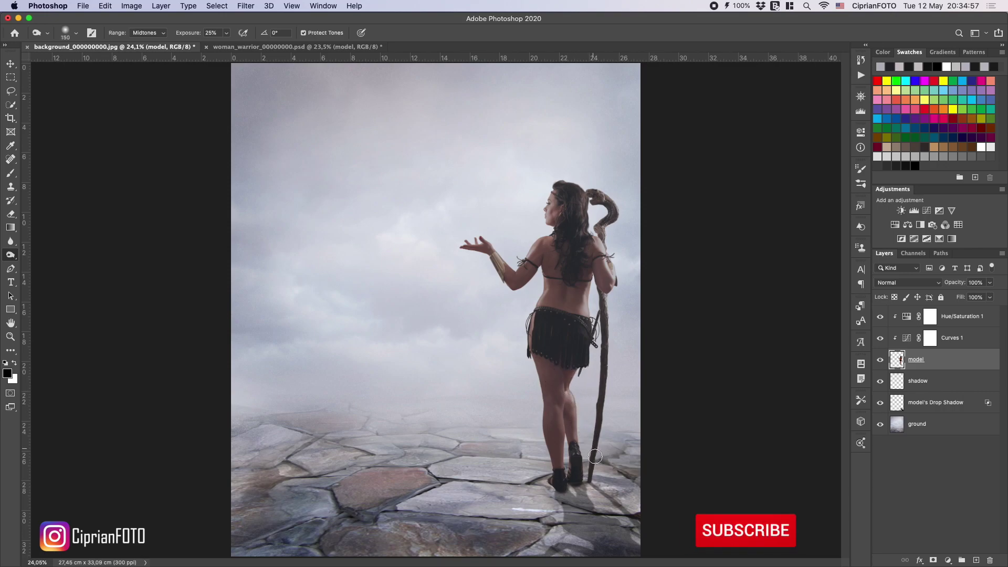
{"action": "key", "text": "bracketleft"}
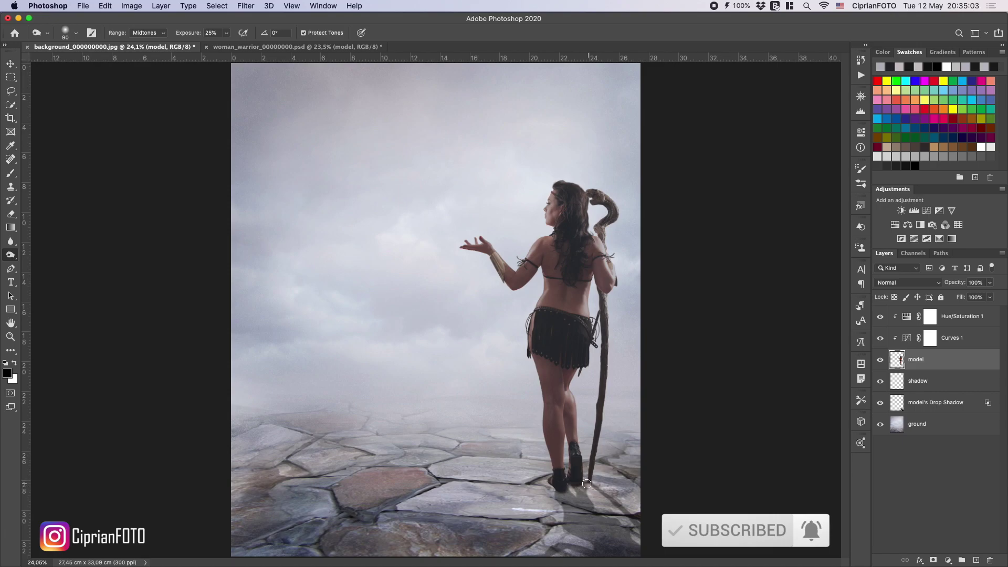
Select the Hue/Saturation 1 adjustment layer and close woman_warrior_00000000.psd without saving its changes
{"action": "left_click", "coordinate": [908, 319]}
{"action": "left_click", "coordinate": [907, 317]}
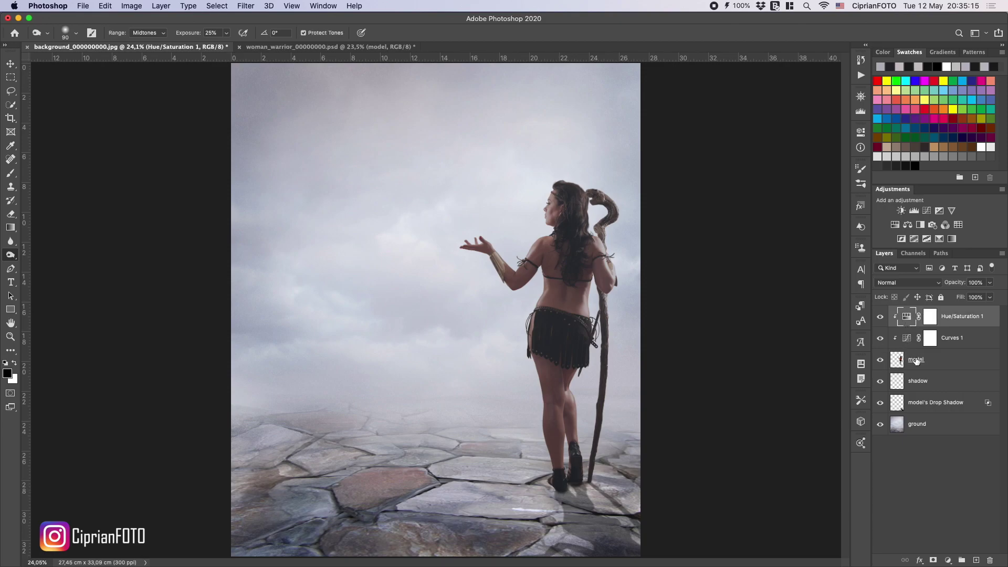
{"action": "left_click", "coordinate": [239, 47]}
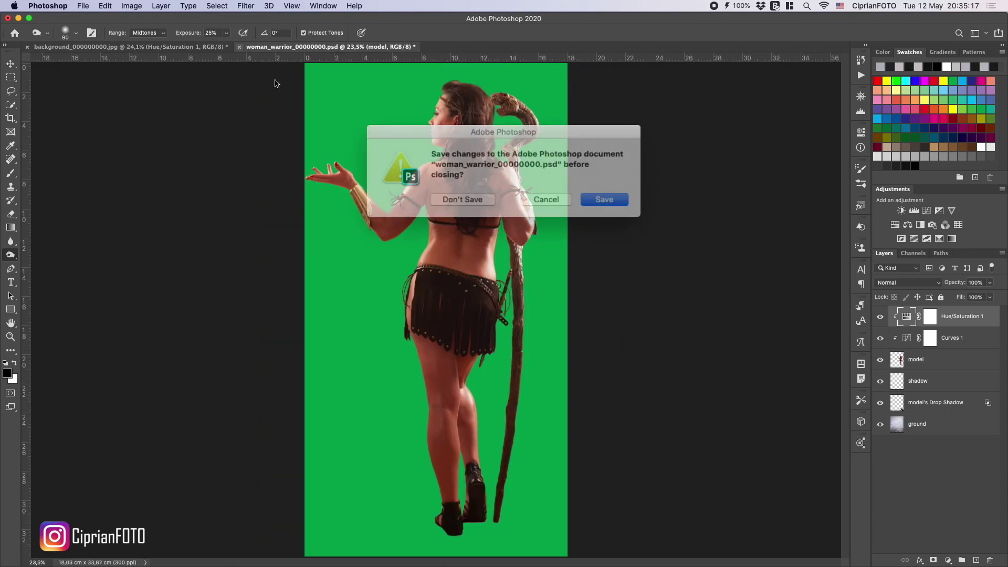
{"action": "left_click", "coordinate": [467, 197]}
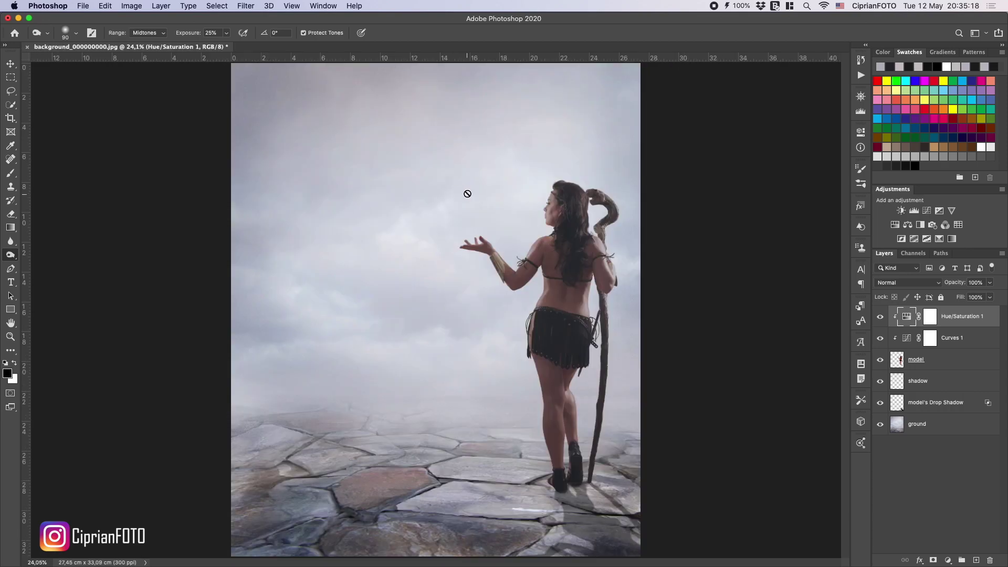
Open the king_cobra_00000.psd file
{"action": "right_click", "coordinate": [346, 50]}
{"action": "left_click", "coordinate": [374, 108]}
{"action": "left_click", "coordinate": [242, 59]}
{"action": "double_click", "coordinate": [242, 59]}
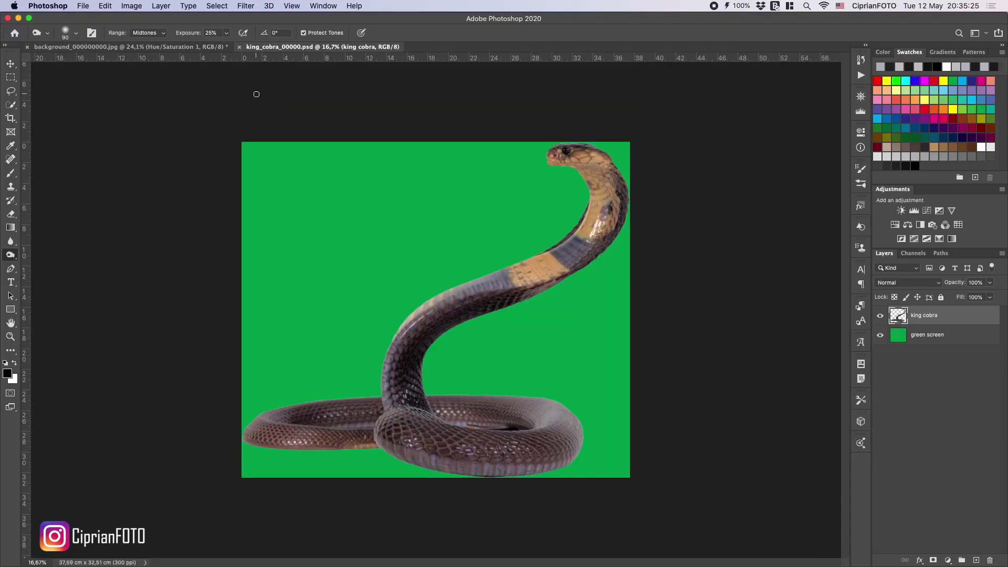
Bring the king cobra layer into the background document as the topmost layer above Hue/Saturation 1
{"action": "key", "text": "v"}
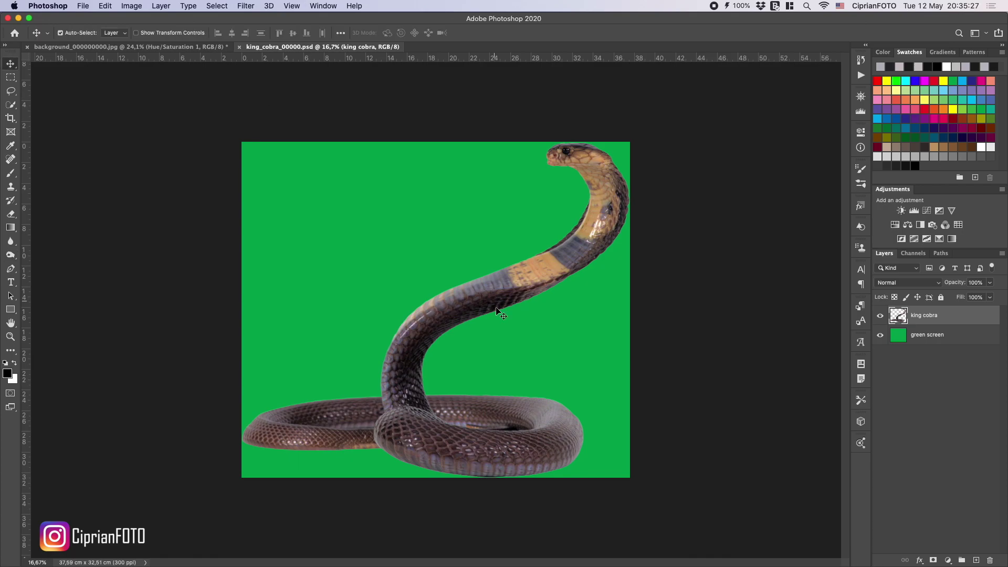
{"action": "left_click_drag", "start_coordinate": [493, 291], "coordinate": [202, 48]}
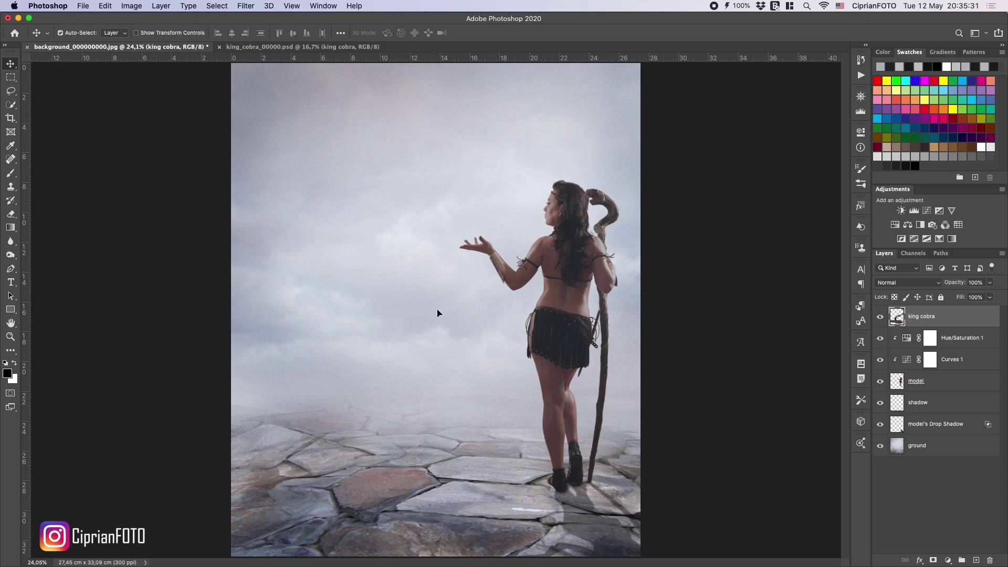
{"action": "left_click_drag", "start_coordinate": [437, 312], "coordinate": [439, 315]}
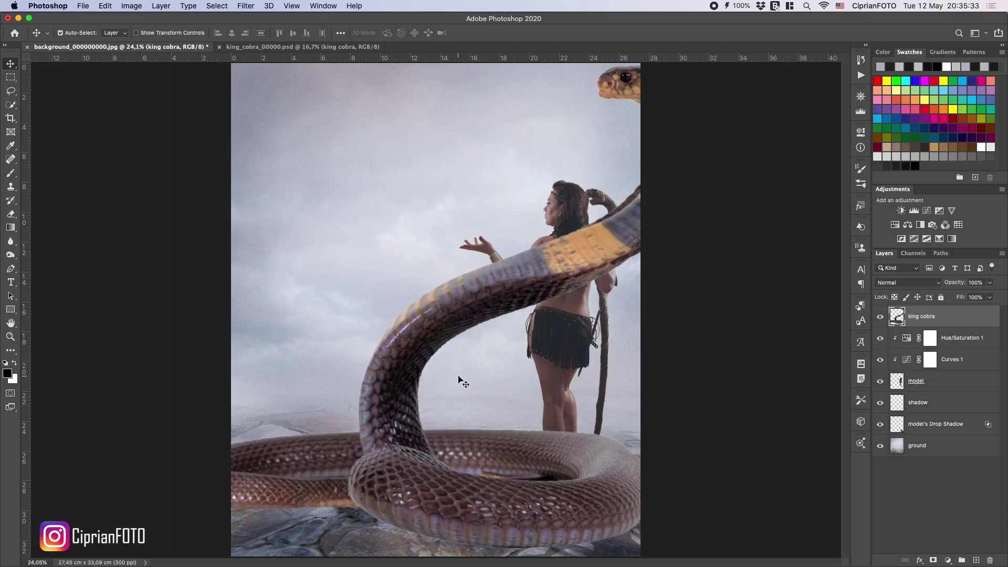
Scale the king cobra down to about 55% and flip it horizontally so it faces the woman
{"action": "key", "text": "super+t"}
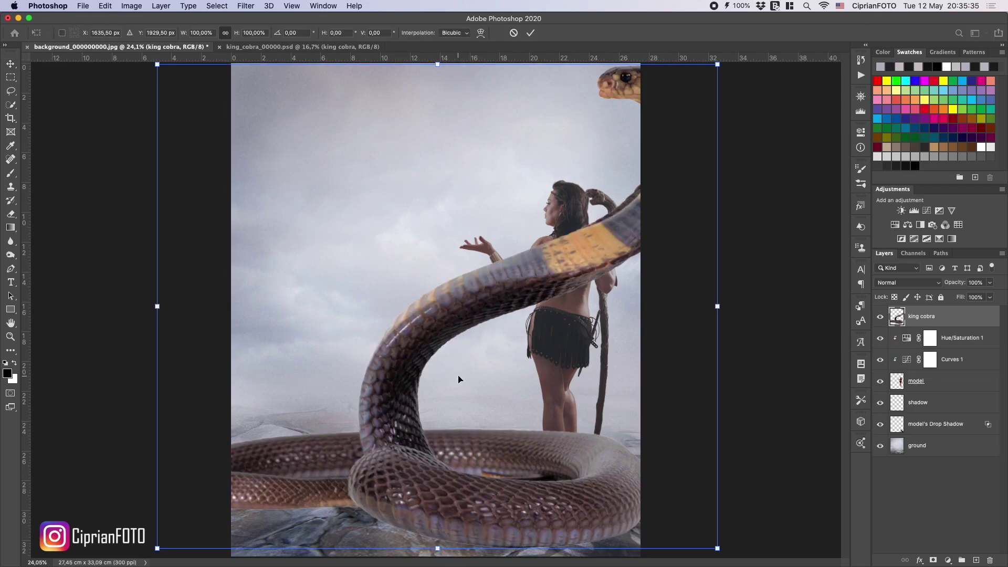
{"action": "left_click_drag", "start_coordinate": [717, 64], "coordinate": [603, 187]}
{"action": "right_click", "coordinate": [494, 289]}
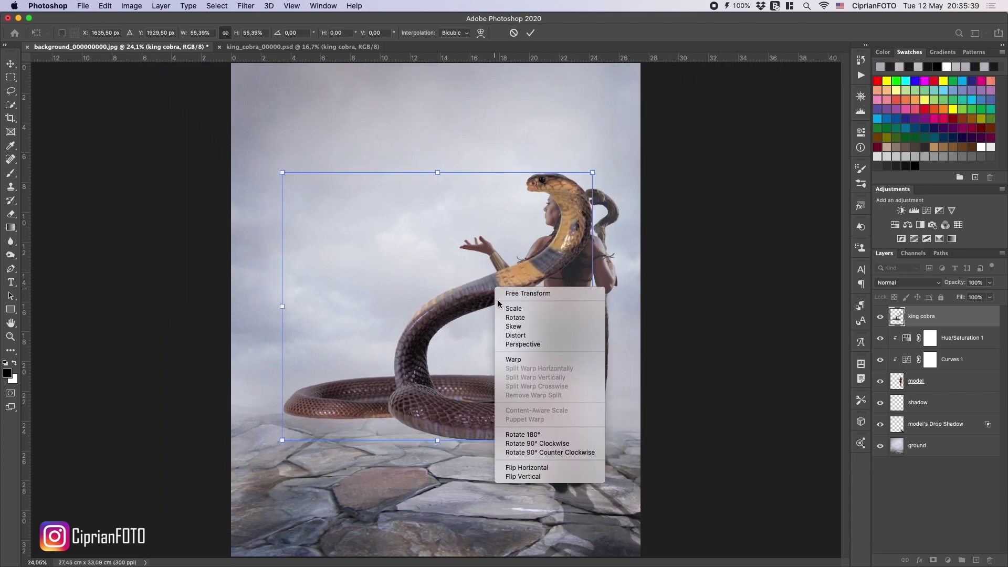
{"action": "left_click", "coordinate": [535, 466]}
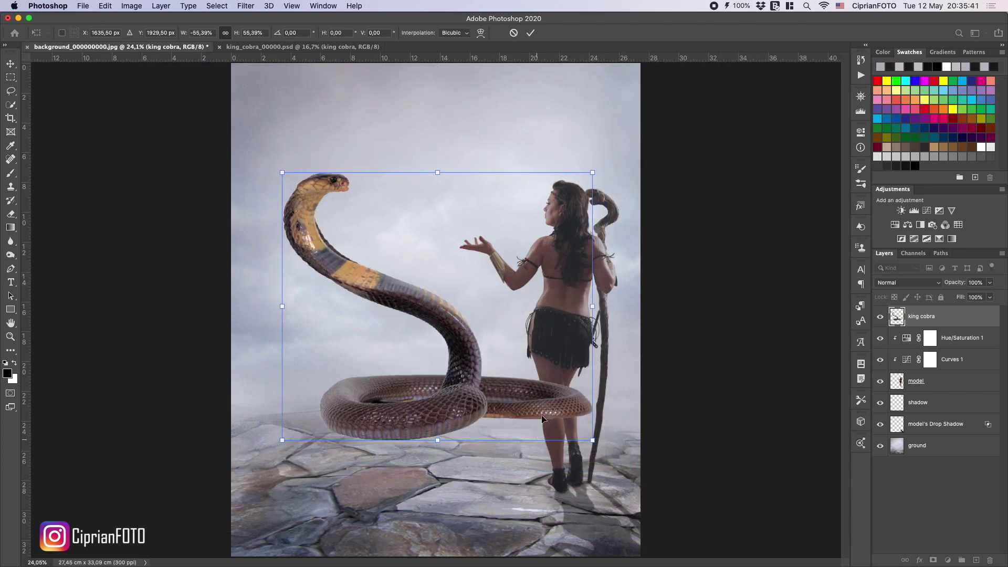
Reduce the cobra to about 45% and place it on the stone floor just left of the woman's feet
{"action": "left_click_drag", "start_coordinate": [536, 414], "coordinate": [533, 457]}
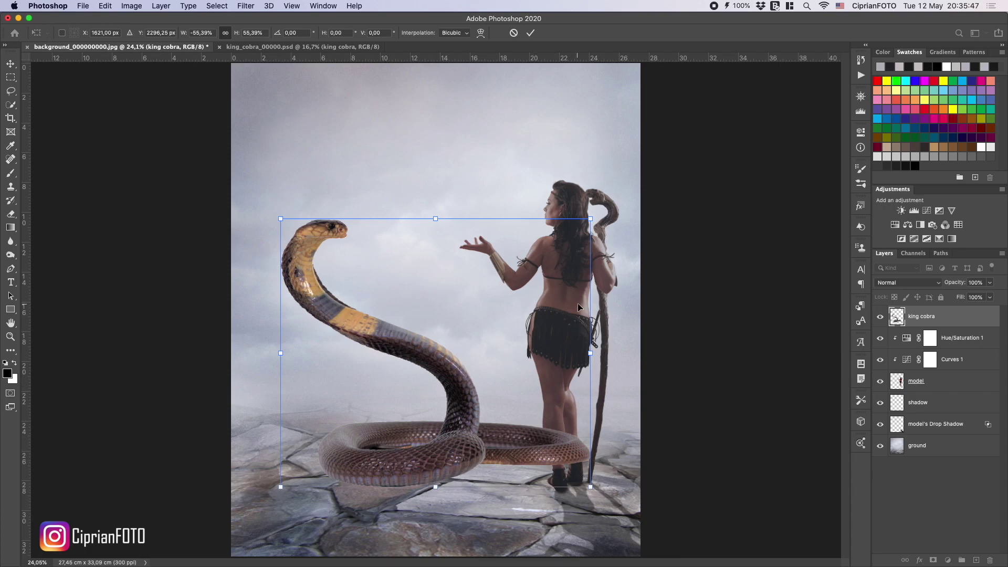
{"action": "left_click_drag", "start_coordinate": [590, 219], "coordinate": [561, 244]}
{"action": "left_click_drag", "start_coordinate": [517, 440], "coordinate": [508, 465]}
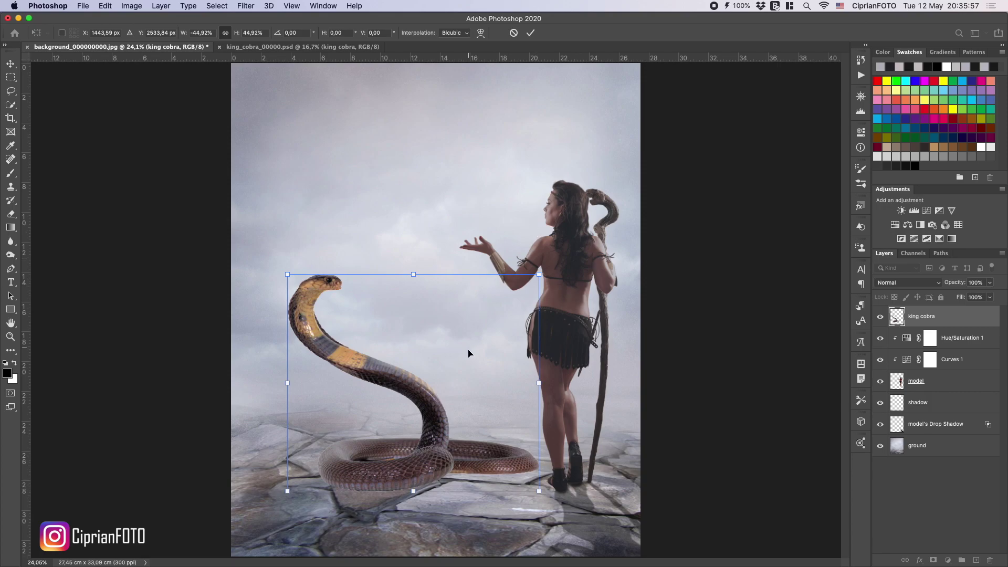
Warp the cobra by pulling its lower corners and side curves slightly inward to narrow the coiled body, and apply the transform
{"action": "right_click", "coordinate": [468, 372]}
{"action": "left_click", "coordinate": [495, 441]}
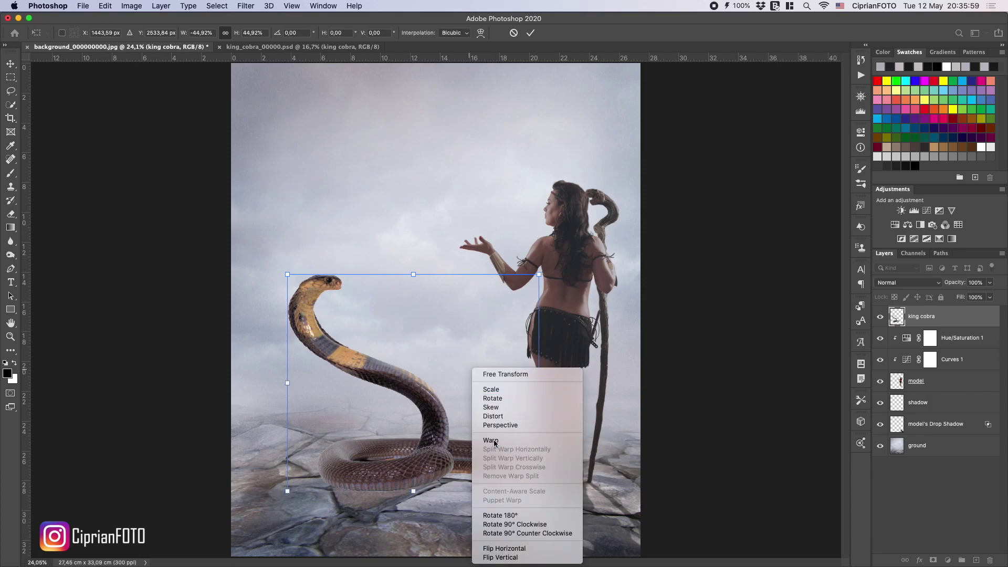
{"action": "left_click_drag", "start_coordinate": [539, 493], "coordinate": [512, 489]}
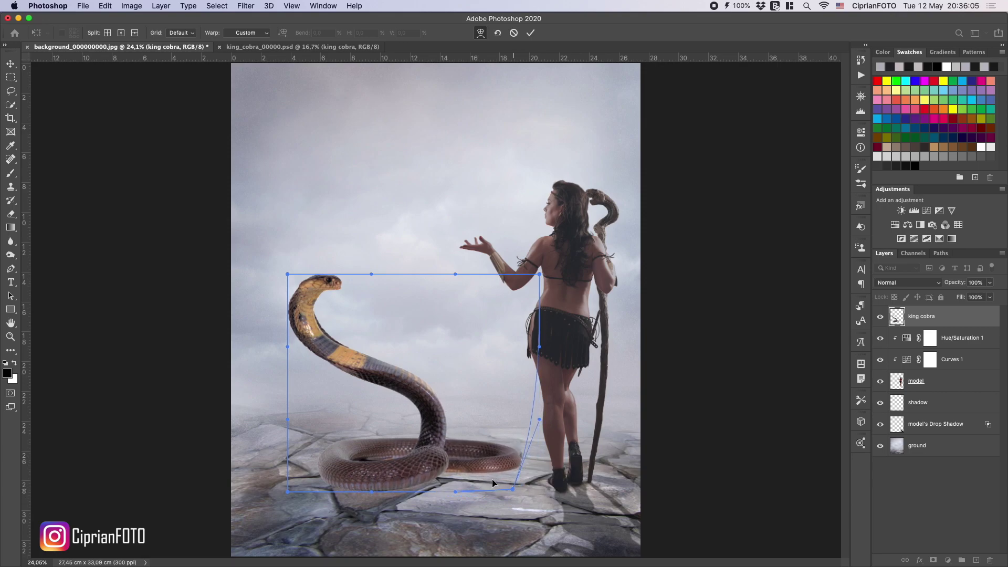
{"action": "left_click_drag", "start_coordinate": [295, 494], "coordinate": [298, 490]}
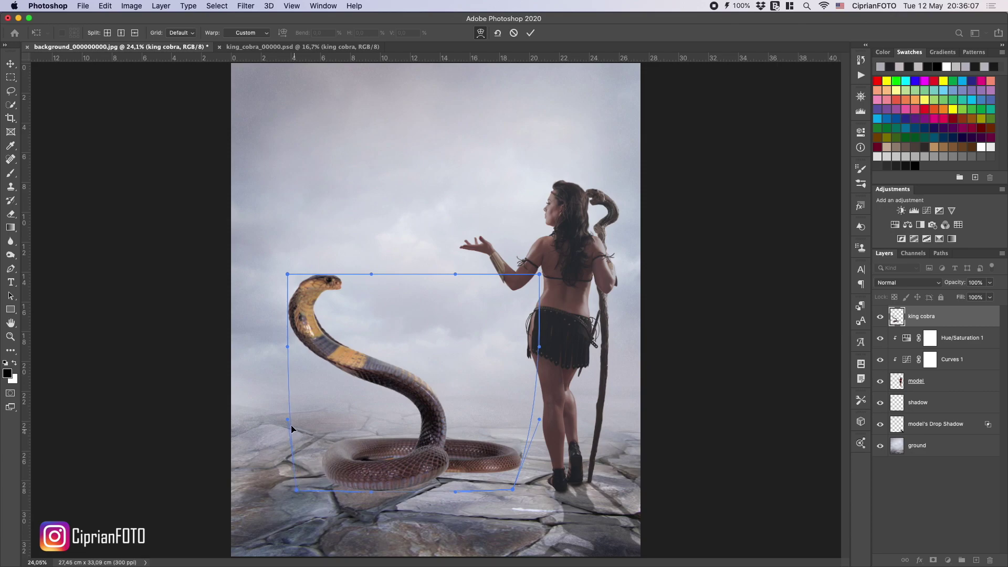
{"action": "left_click_drag", "start_coordinate": [296, 423], "coordinate": [299, 421]}
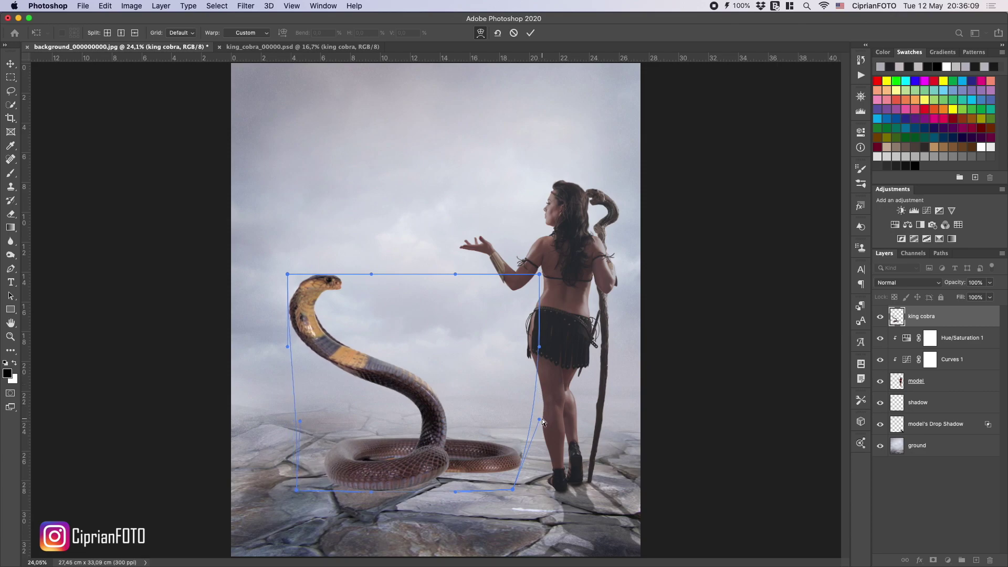
{"action": "left_click_drag", "start_coordinate": [539, 348], "coordinate": [493, 360]}
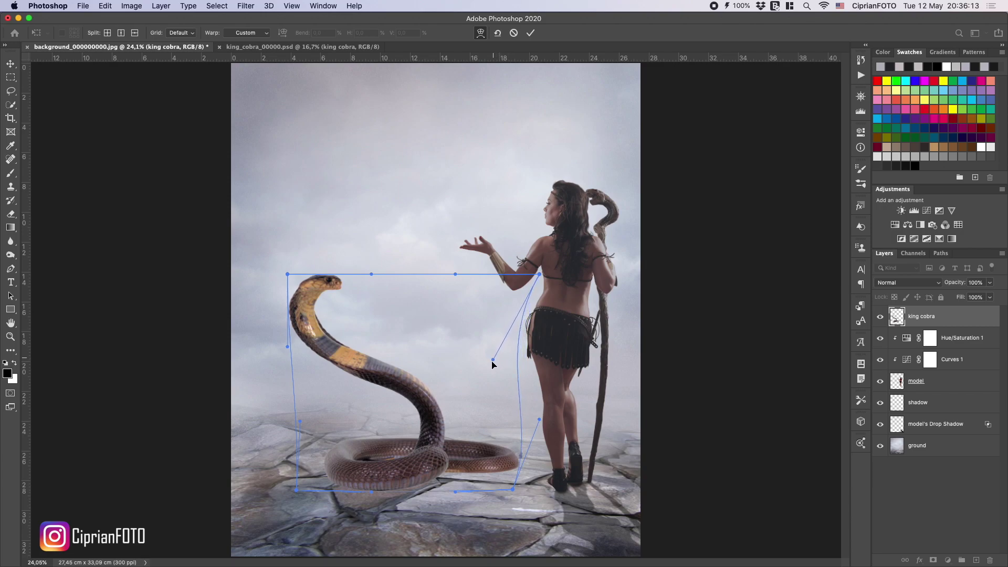
{"action": "left_click_drag", "start_coordinate": [287, 346], "coordinate": [295, 352]}
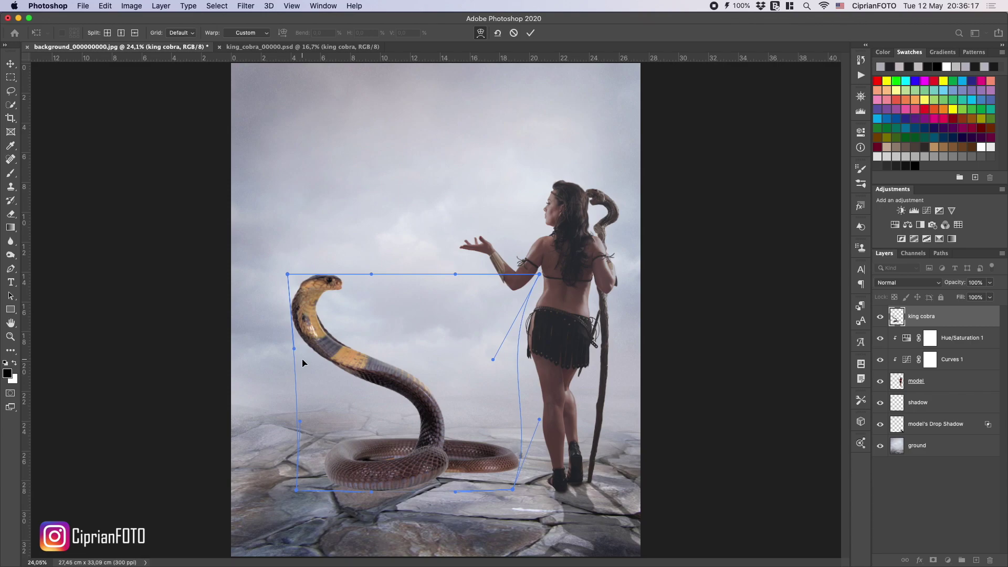
{"action": "left_click", "coordinate": [531, 33]}
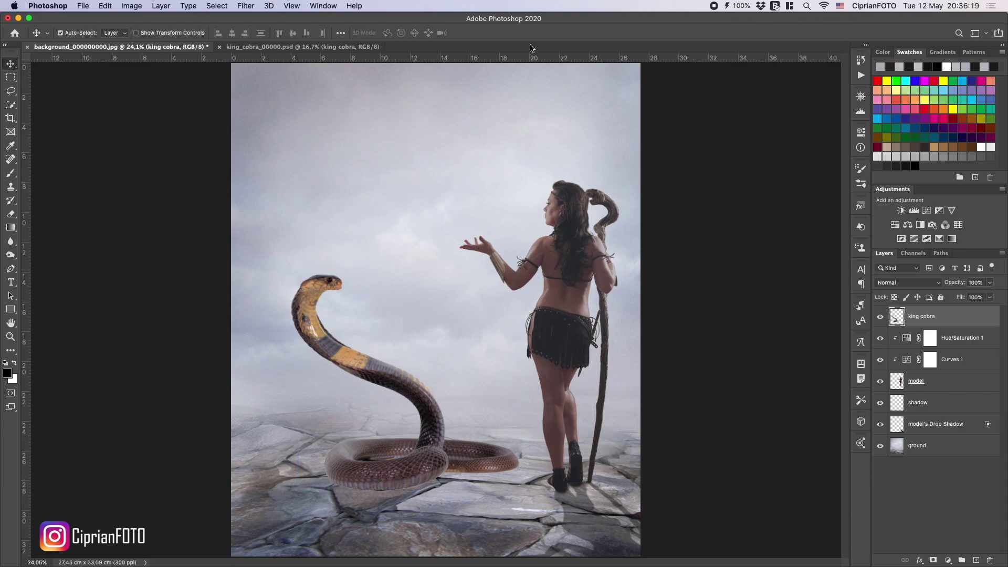
Start a Puppet Warp on the king cobra, pinning three spots on the coils, the middle of the raised body and the neck
{"action": "left_click", "coordinate": [106, 8]}
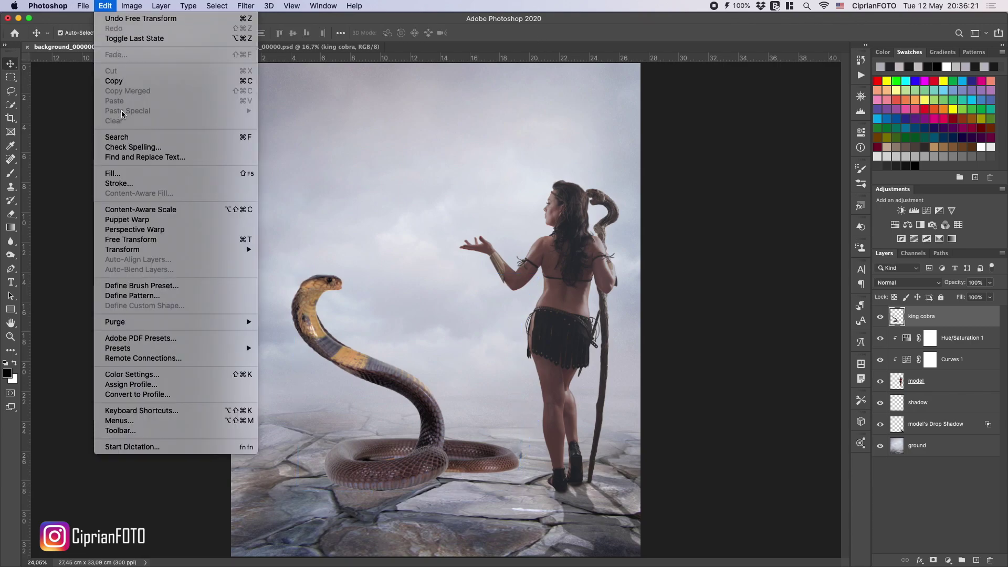
{"action": "left_click", "coordinate": [141, 223]}
{"action": "left_click", "coordinate": [427, 467]}
{"action": "left_click", "coordinate": [506, 462]}
{"action": "left_click", "coordinate": [339, 467]}
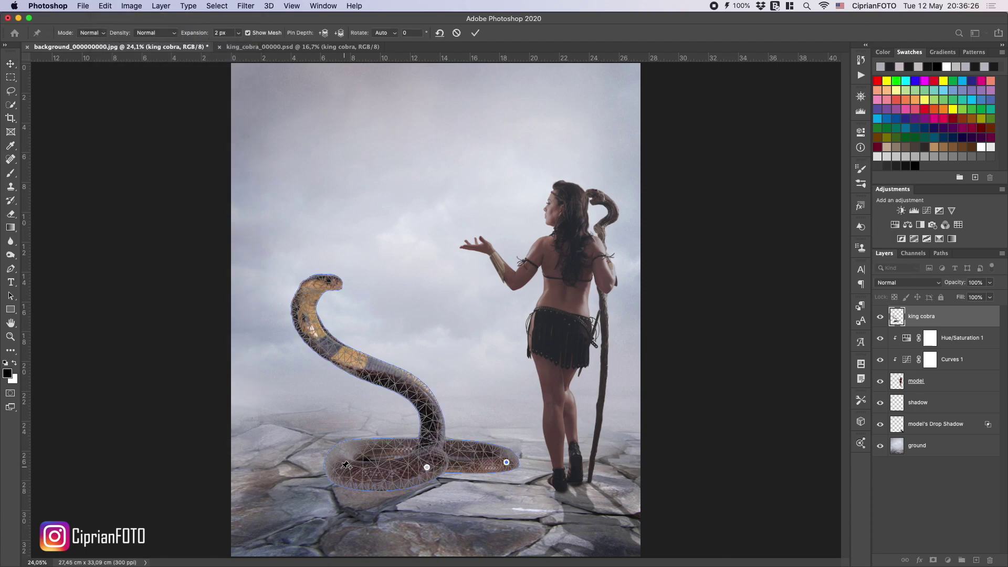
{"action": "left_click", "coordinate": [406, 385]}
{"action": "left_click", "coordinate": [330, 344]}
Bend the cobra's neck upright toward the woman, raise its head with a pin on the snout, and apply the warp
{"action": "left_click_drag", "start_coordinate": [329, 343], "coordinate": [351, 323]}
{"action": "left_click", "coordinate": [391, 272]}
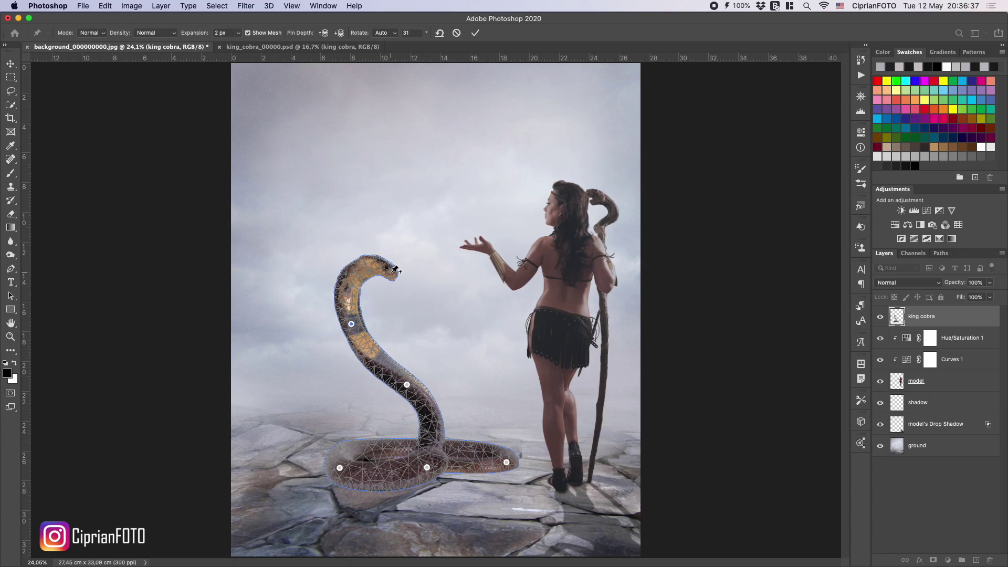
{"action": "left_click_drag", "start_coordinate": [392, 272], "coordinate": [391, 252]}
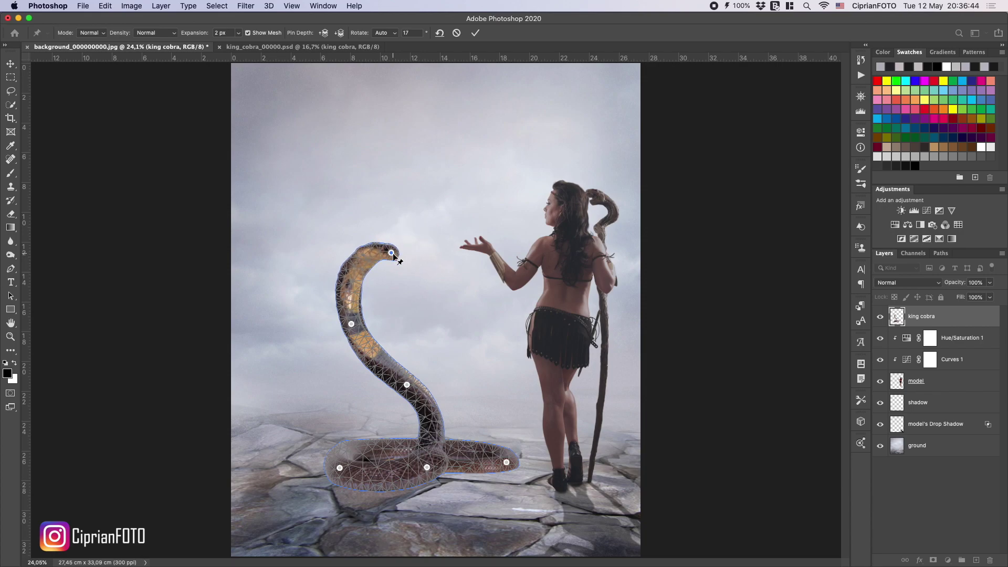
{"action": "left_click", "coordinate": [475, 33]}
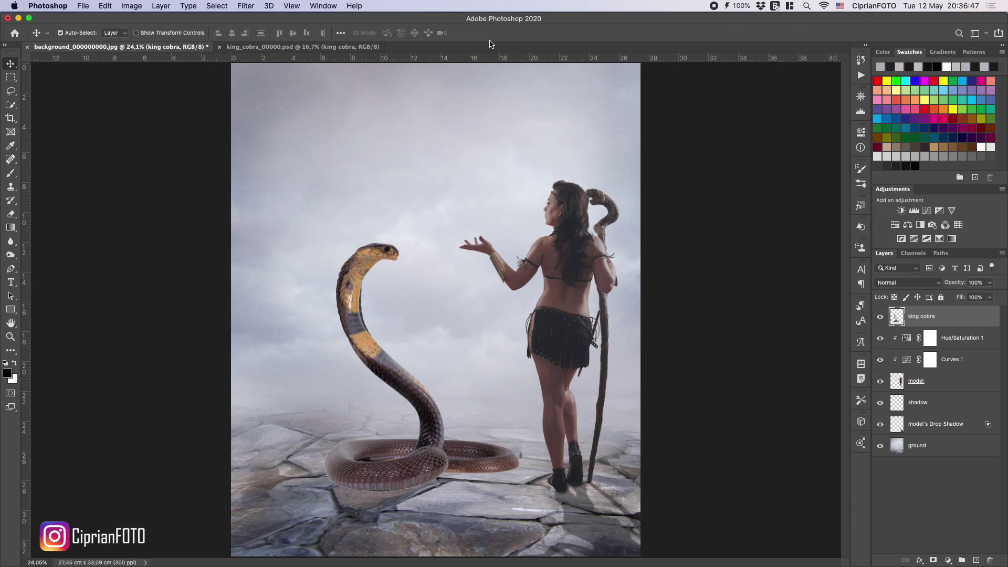
Clip a new Curves adjustment to the king cobra and set its auto color correction algorithm to Find Dark & Light Colors
{"action": "left_click", "coordinate": [926, 211]}
{"action": "left_click", "coordinate": [771, 300]}
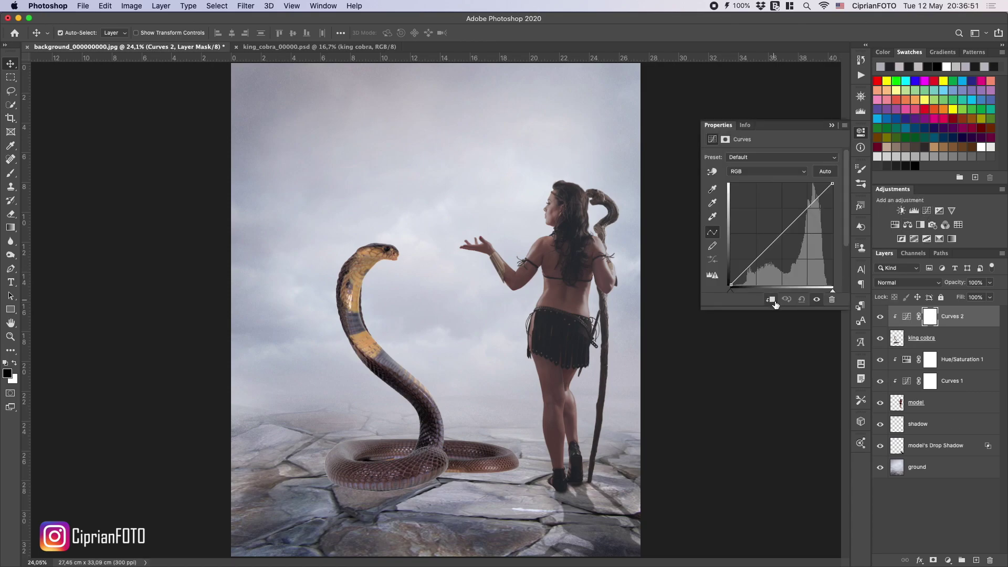
{"action": "left_click", "coordinate": [907, 318]}
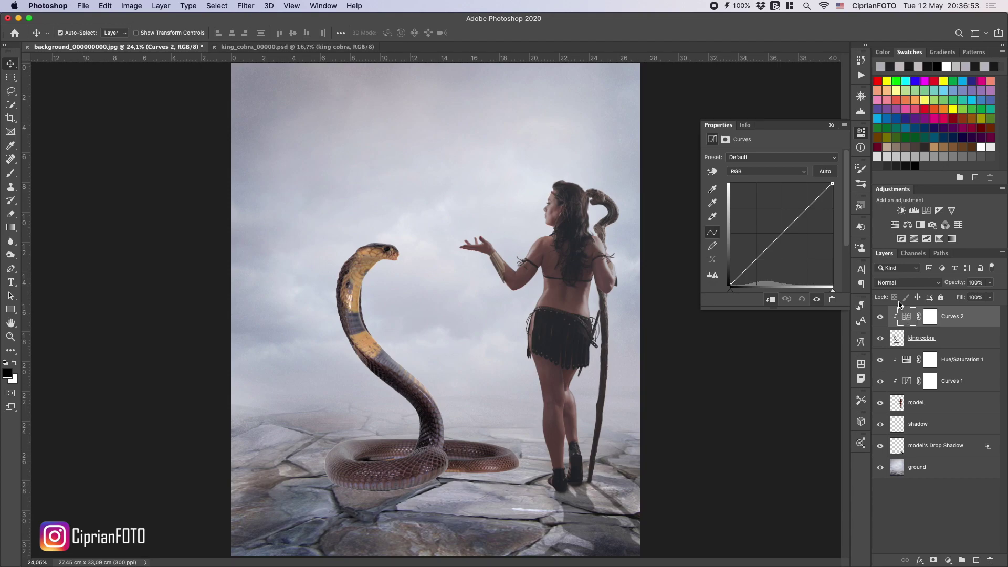
{"action": "left_click", "coordinate": [825, 173], "text": "alt"}
{"action": "left_click", "coordinate": [579, 182]}
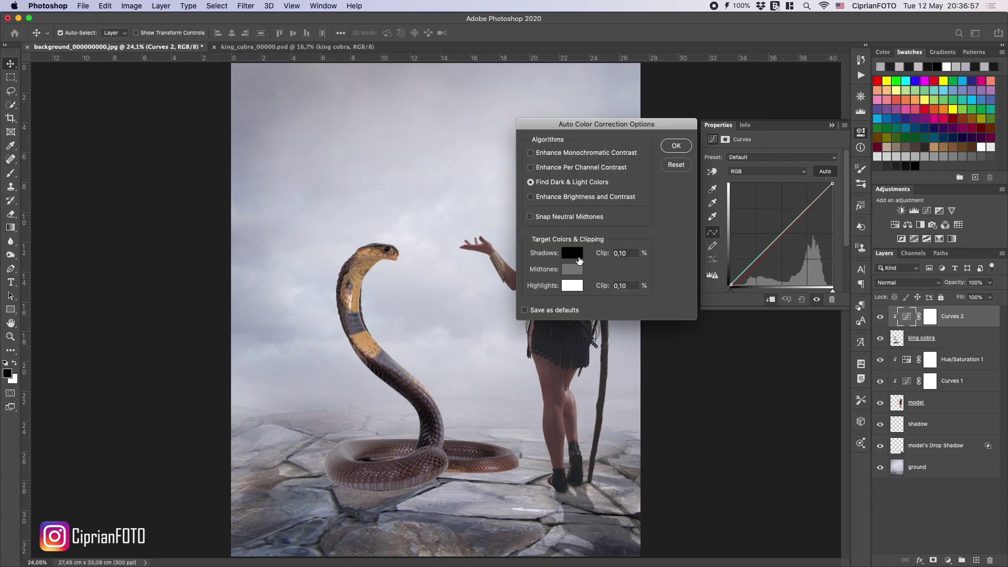
Set the target shadow color by sampling the dark stone crack below the cobra, then reducing its saturation to a darker bluish gray
{"action": "left_click", "coordinate": [573, 253]}
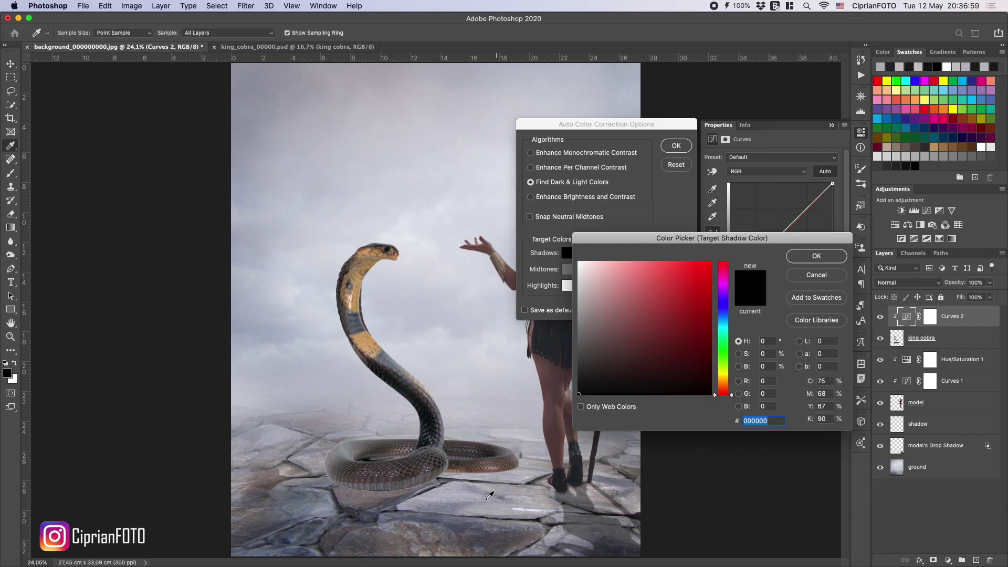
{"action": "left_click", "coordinate": [390, 507]}
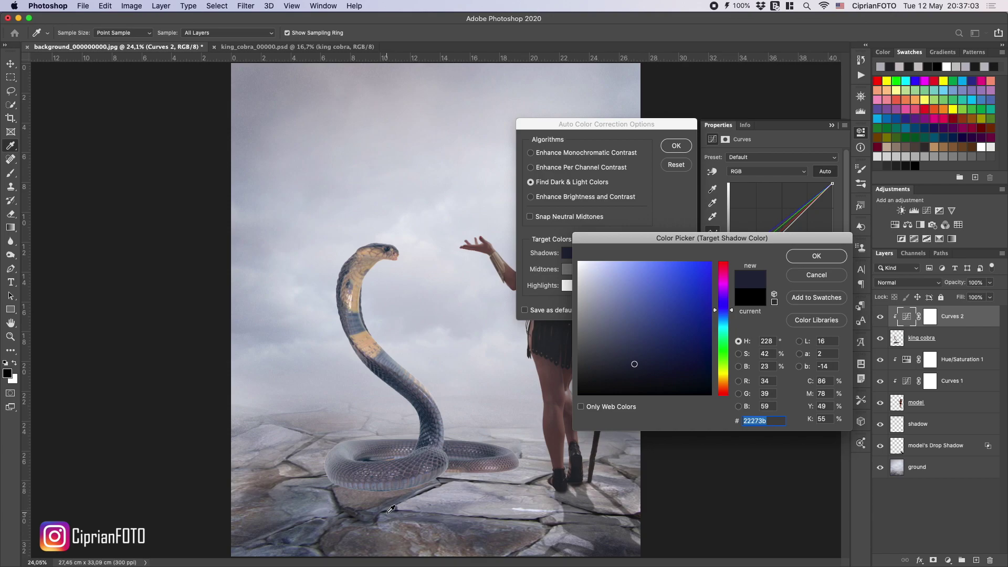
{"action": "left_click", "coordinate": [601, 374]}
{"action": "left_click", "coordinate": [816, 257]}
Set the target highlight color to c5c7cd, based on the bright floor near the woman's feet, and accept the correction without saving defaults
{"action": "left_click", "coordinate": [567, 286]}
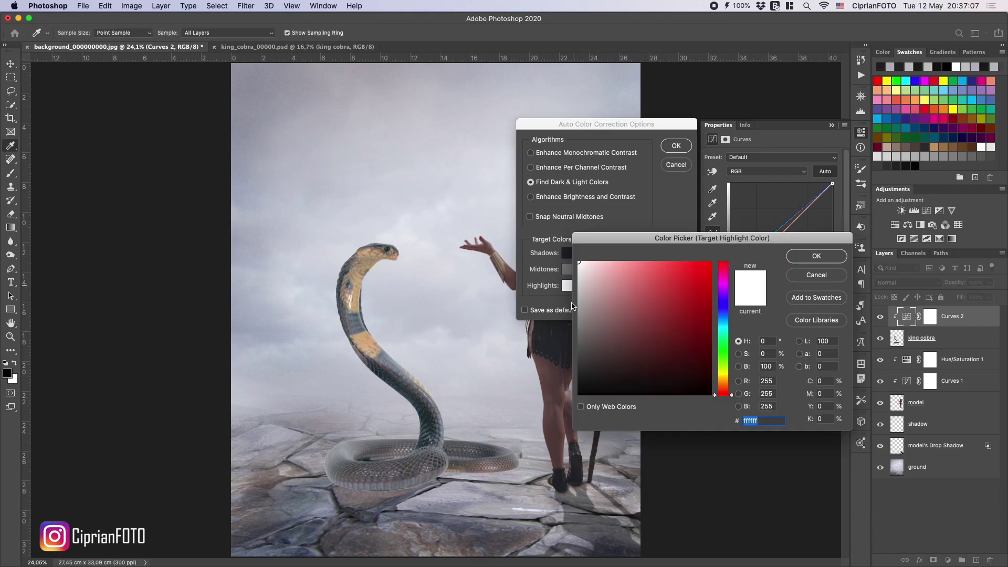
{"action": "left_click", "coordinate": [530, 507]}
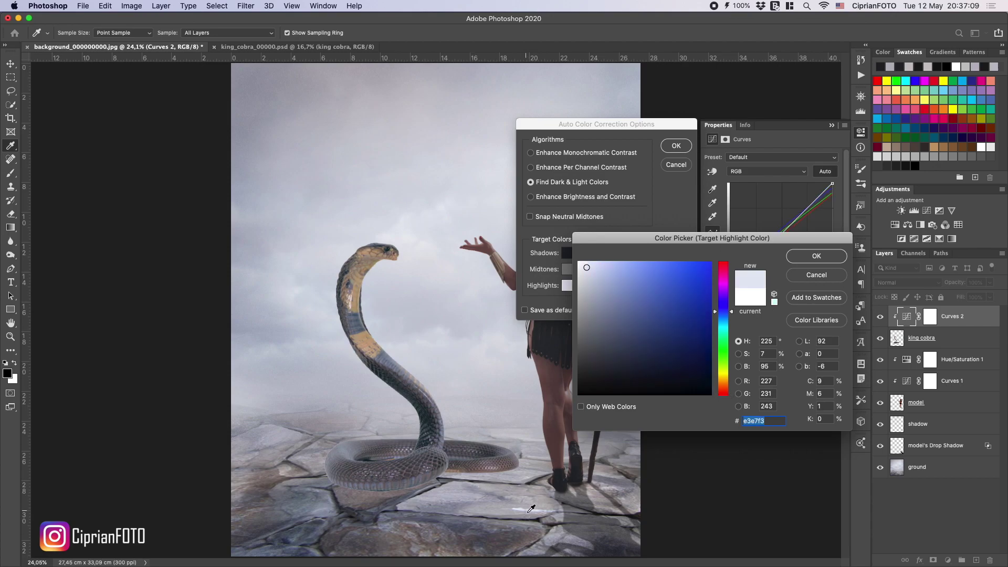
{"action": "mouse_move", "coordinate": [586, 267]}
{"action": "left_mouse_down"}
{"action": "mouse_move", "coordinate": [587, 315]}
{"action": "mouse_move", "coordinate": [583, 289]}
{"action": "left_mouse_up"}
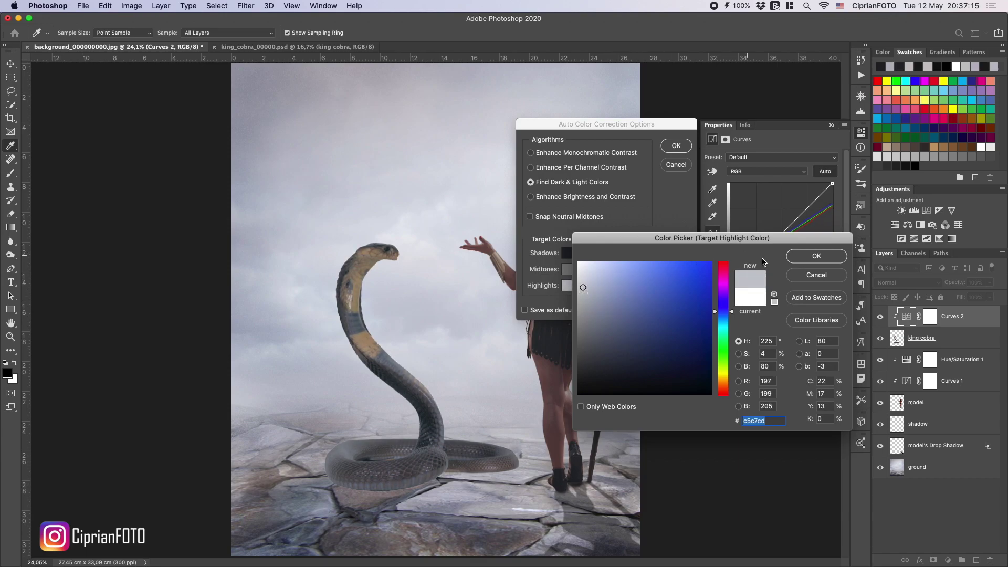
{"action": "left_click", "coordinate": [806, 258]}
{"action": "left_click", "coordinate": [681, 149]}
{"action": "left_click", "coordinate": [532, 193]}
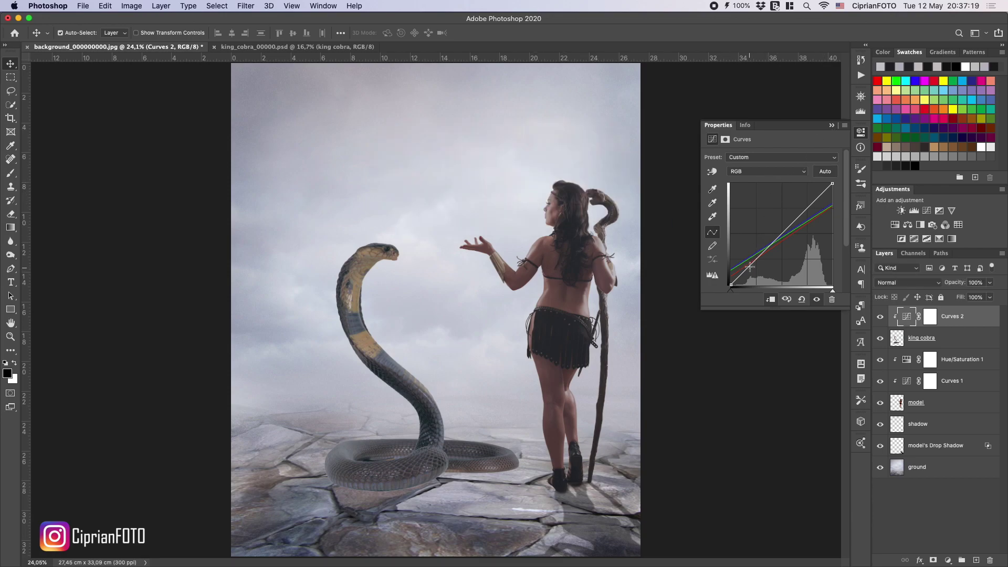
Shape the cobra's RGB curve into an S by lowering the shadows slightly and raising the highlights
{"action": "left_click_drag", "start_coordinate": [750, 266], "coordinate": [753, 270]}
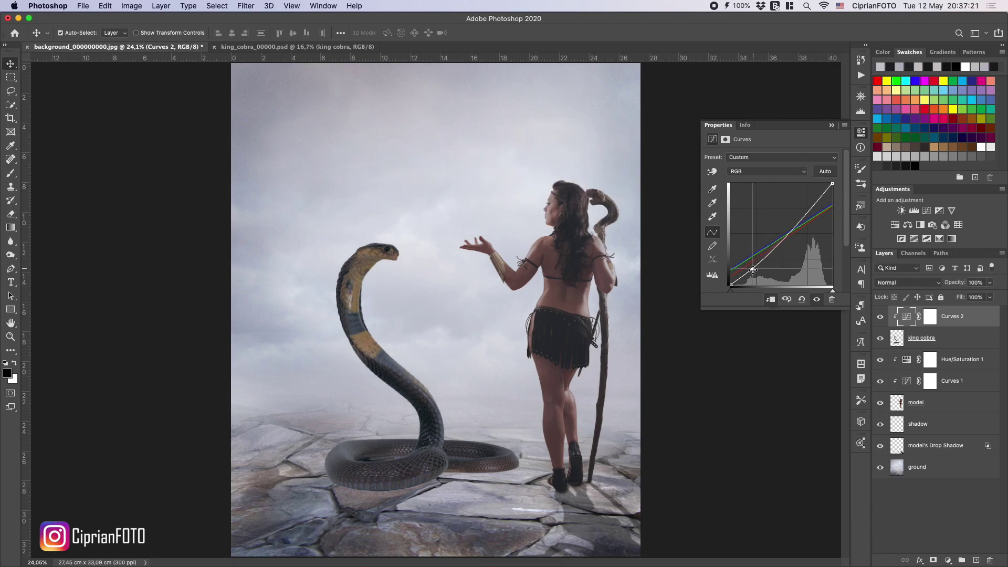
{"action": "left_click_drag", "start_coordinate": [797, 221], "coordinate": [796, 206]}
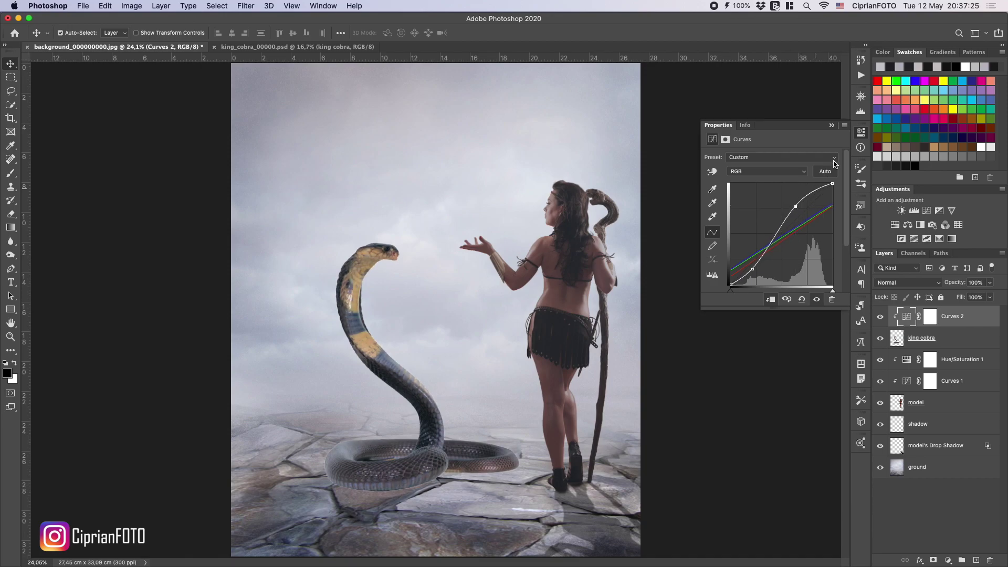
{"action": "left_click", "coordinate": [832, 126]}
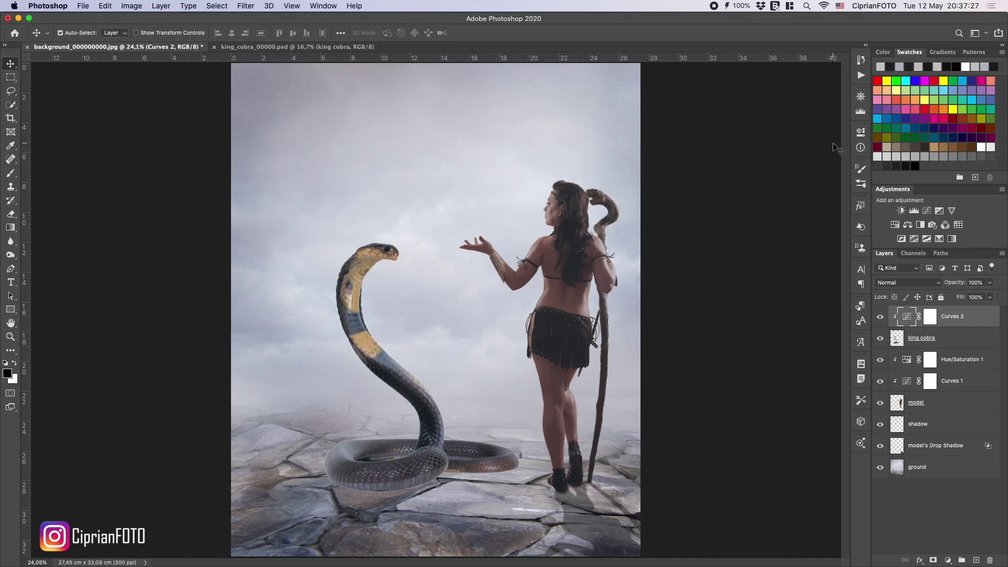
Clip a Hue/Saturation adjustment to the king cobra and set its saturation to -30
{"action": "left_click", "coordinate": [895, 224]}
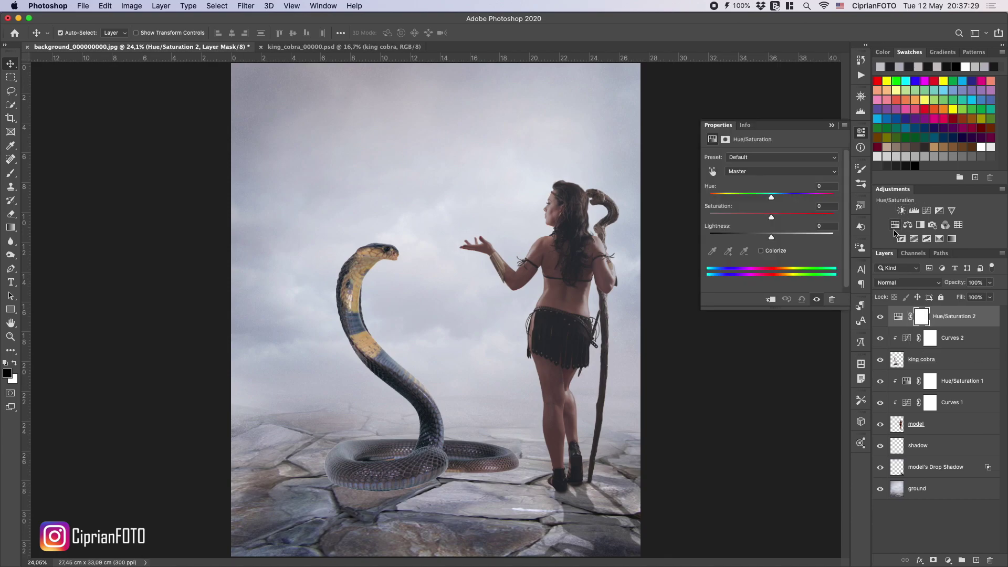
{"action": "left_click", "coordinate": [771, 299]}
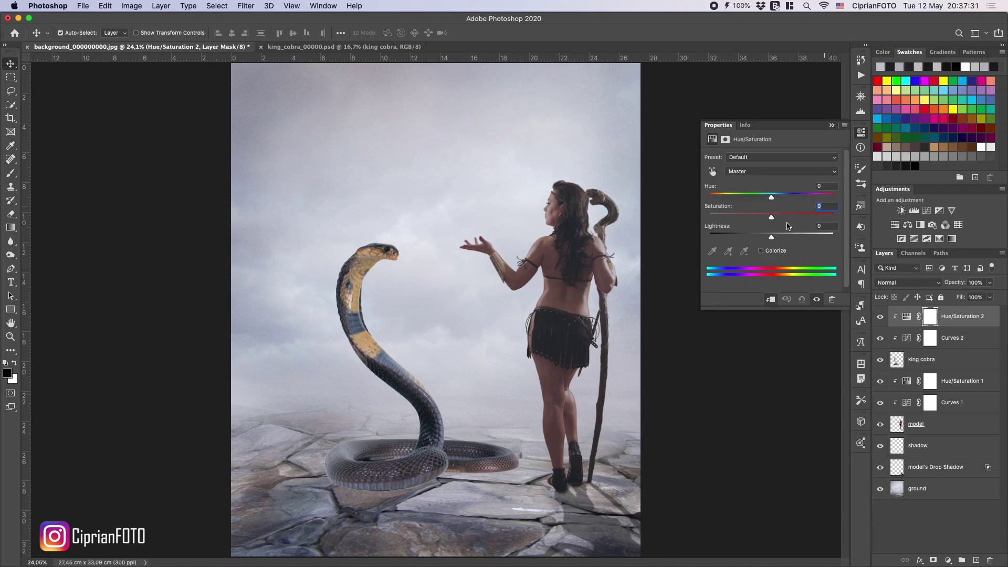
{"action": "type", "text": "-30"}
{"action": "left_click", "coordinate": [832, 126]}
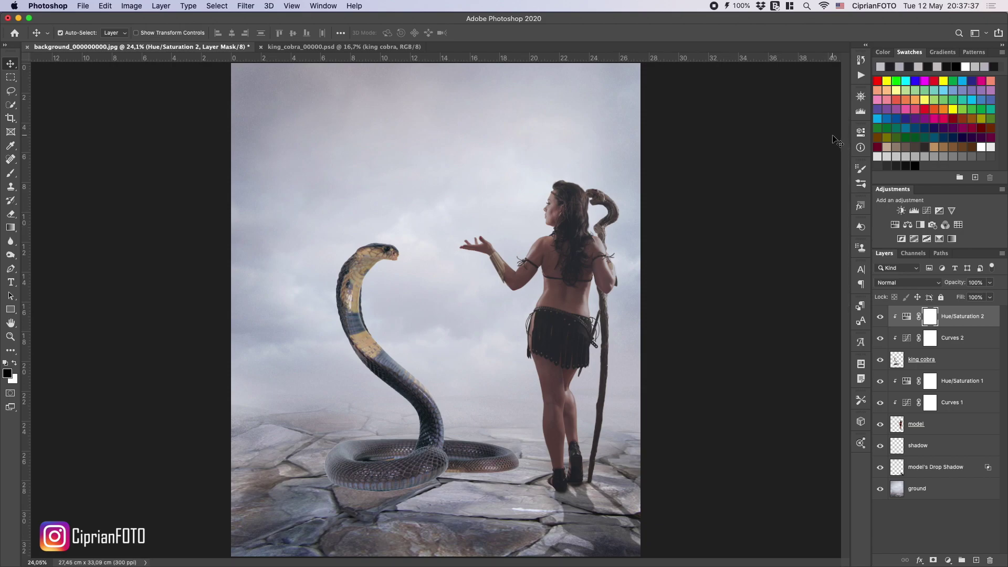
Create a new layer directly below the king cobra and name it shadow
{"action": "left_click", "coordinate": [907, 385]}
{"action": "left_click", "coordinate": [975, 560]}
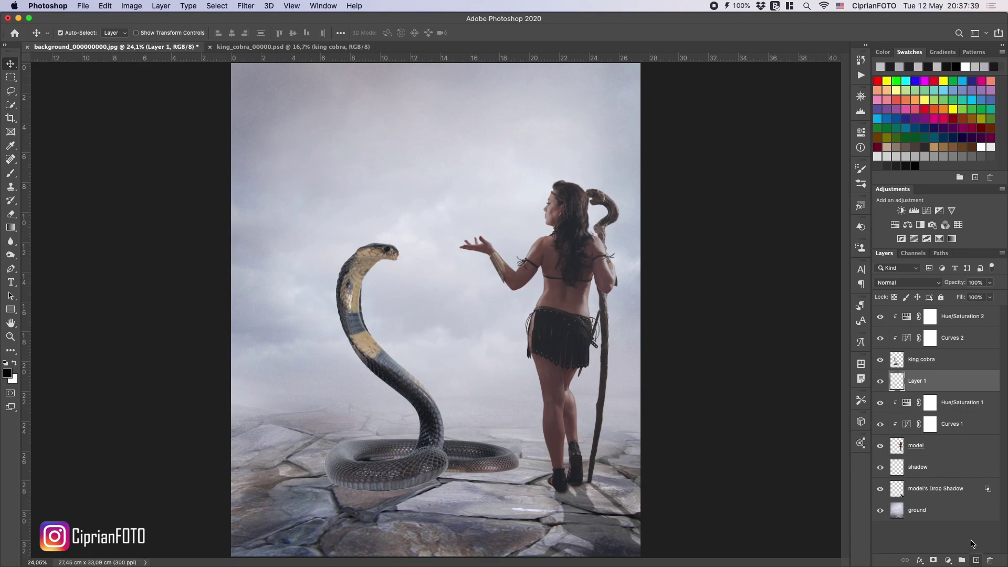
{"action": "double_click", "coordinate": [917, 380]}
{"action": "type", "text": "shadow"}
{"action": "key", "text": "Return"}
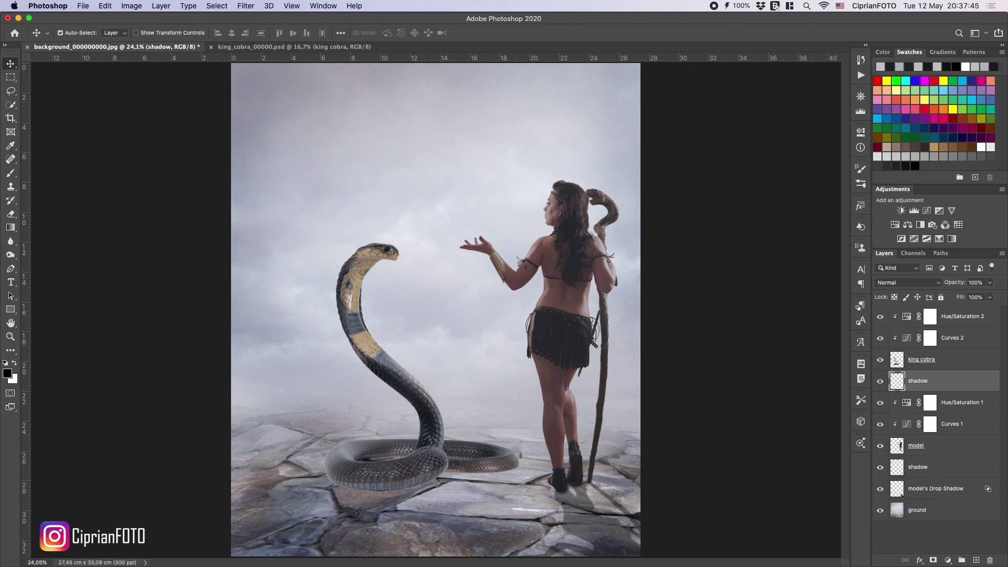
Paint a soft black contact shadow under the cobra's coils with a 100 px brush at 20% flow
{"action": "left_click", "coordinate": [11, 173]}
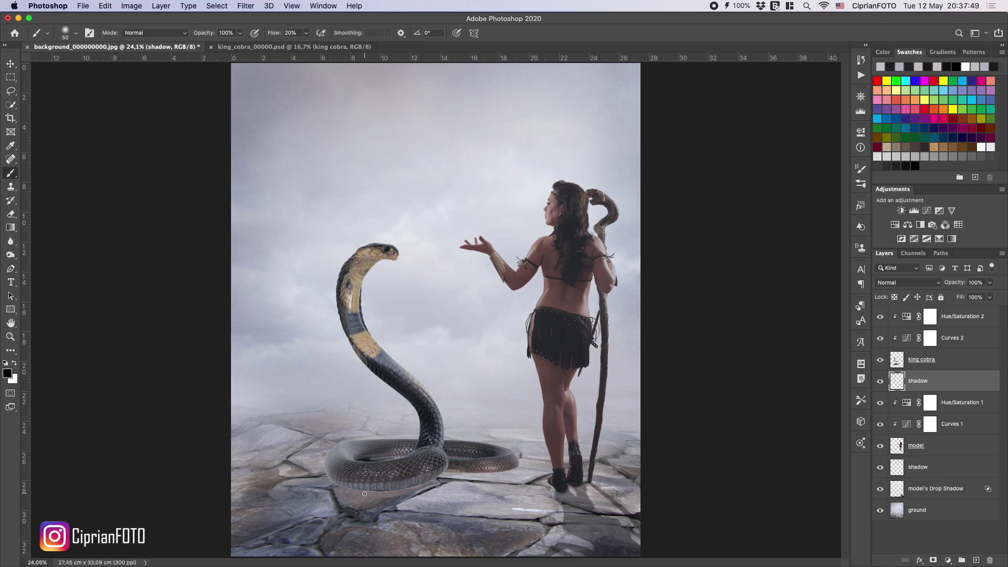
{"action": "key", "text": "bracketright"}
{"action": "left_click_drag", "start_coordinate": [339, 487], "coordinate": [366, 492]}
{"action": "mouse_move", "coordinate": [390, 493]}
{"action": "left_mouse_down"}
{"action": "mouse_move", "coordinate": [448, 471]}
{"action": "mouse_move", "coordinate": [516, 469]}
{"action": "mouse_move", "coordinate": [404, 491]}
{"action": "left_mouse_up"}
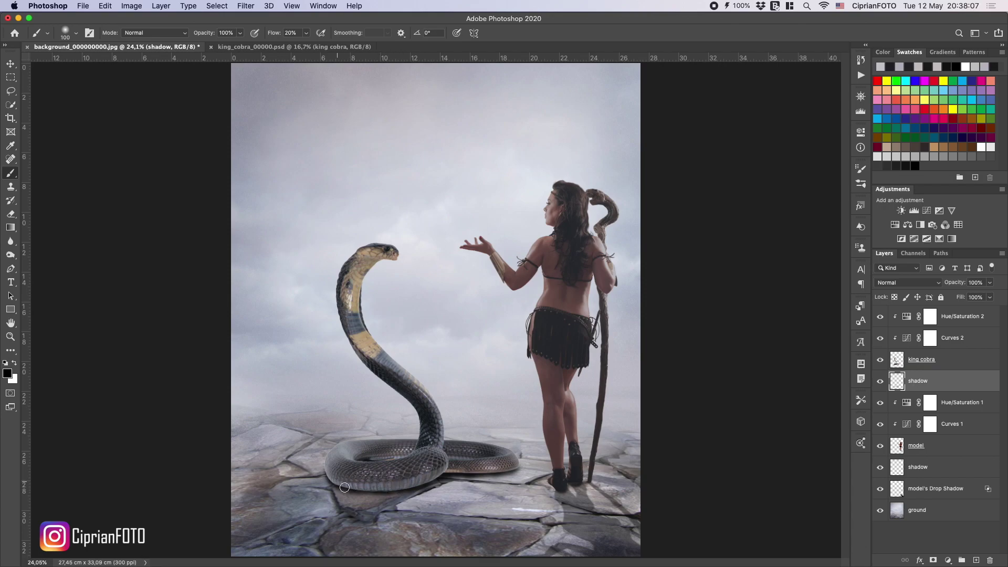
{"action": "left_click_drag", "start_coordinate": [411, 485], "coordinate": [512, 471]}
Burn the underside of the king cobra's coils at 25% exposure, working on the midtones and then the highlights
{"action": "left_click", "coordinate": [899, 362]}
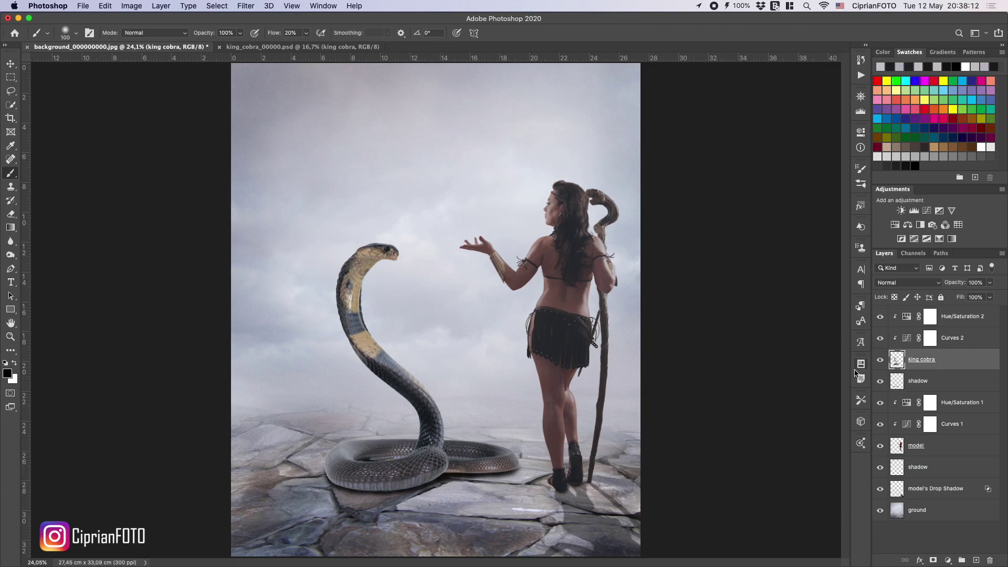
{"action": "left_click", "coordinate": [11, 255]}
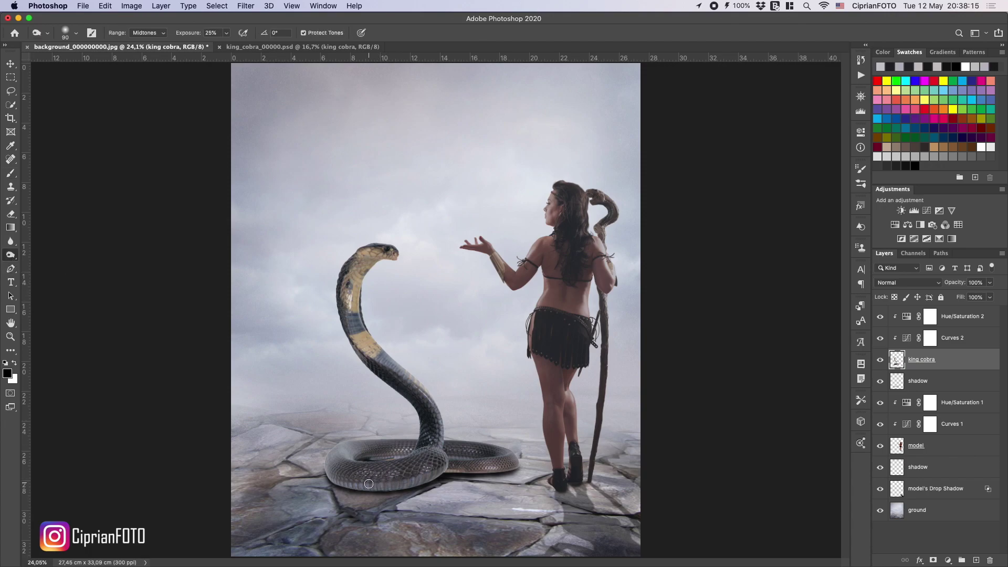
{"action": "left_click_drag", "start_coordinate": [339, 484], "coordinate": [423, 482]}
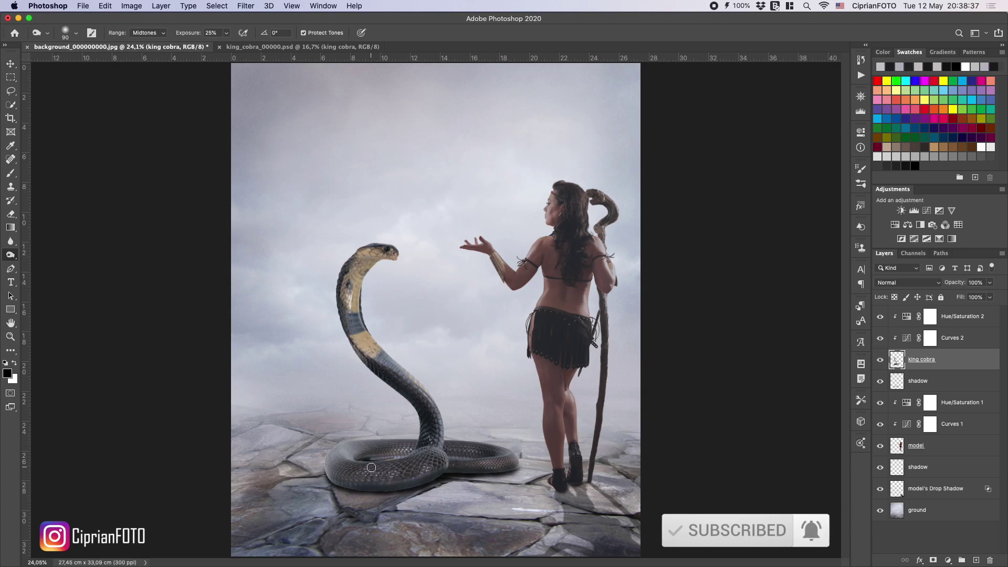
{"action": "left_click", "coordinate": [148, 35]}
{"action": "left_click", "coordinate": [151, 44]}
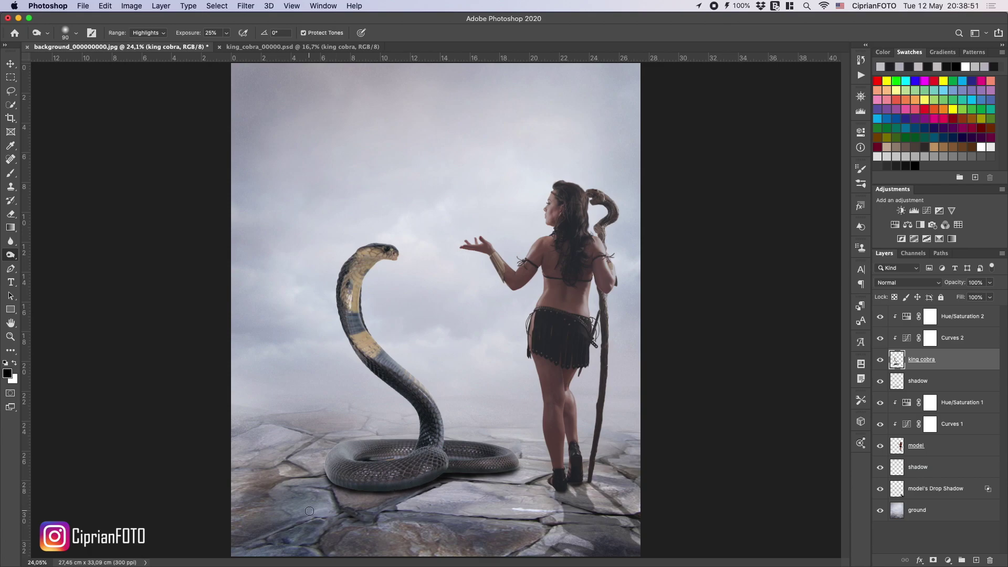
Burn the midtones of the cobra's coils and raised body with the brush enlarged to 200 px
{"action": "left_click", "coordinate": [151, 32]}
{"action": "left_click", "coordinate": [151, 25]}
{"action": "key", "text": "bracketright"}
{"action": "key", "text": "bracketright"}
{"action": "key", "text": "bracketright"}
{"action": "key", "text": "bracketright"}
{"action": "key", "text": "bracketright"}
{"action": "mouse_move", "coordinate": [420, 465]}
{"action": "left_mouse_down"}
{"action": "mouse_move", "coordinate": [357, 475]}
{"action": "mouse_move", "coordinate": [336, 455]}
{"action": "mouse_move", "coordinate": [329, 469]}
{"action": "mouse_move", "coordinate": [341, 453]}
{"action": "mouse_move", "coordinate": [415, 443]}
{"action": "mouse_move", "coordinate": [402, 441]}
{"action": "mouse_move", "coordinate": [511, 456]}
{"action": "mouse_move", "coordinate": [440, 467]}
{"action": "mouse_move", "coordinate": [464, 459]}
{"action": "mouse_move", "coordinate": [402, 449]}
{"action": "mouse_move", "coordinate": [372, 458]}
{"action": "mouse_move", "coordinate": [381, 452]}
{"action": "mouse_move", "coordinate": [369, 471]}
{"action": "mouse_move", "coordinate": [341, 469]}
{"action": "mouse_move", "coordinate": [354, 450]}
{"action": "mouse_move", "coordinate": [335, 464]}
{"action": "mouse_move", "coordinate": [338, 449]}
{"action": "mouse_move", "coordinate": [351, 519]}
{"action": "left_mouse_up"}
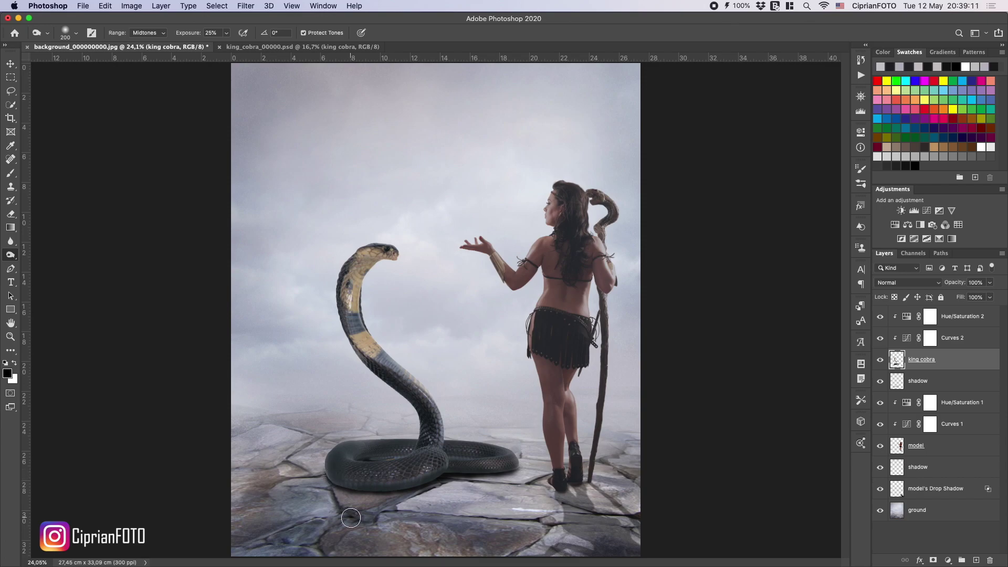
{"action": "mouse_move", "coordinate": [343, 288]}
{"action": "left_mouse_down"}
{"action": "mouse_move", "coordinate": [347, 270]}
{"action": "mouse_move", "coordinate": [352, 338]}
{"action": "mouse_move", "coordinate": [377, 378]}
{"action": "mouse_move", "coordinate": [391, 364]}
{"action": "mouse_move", "coordinate": [424, 395]}
{"action": "mouse_move", "coordinate": [357, 325]}
{"action": "mouse_move", "coordinate": [429, 407]}
{"action": "mouse_move", "coordinate": [437, 462]}
{"action": "left_mouse_up"}
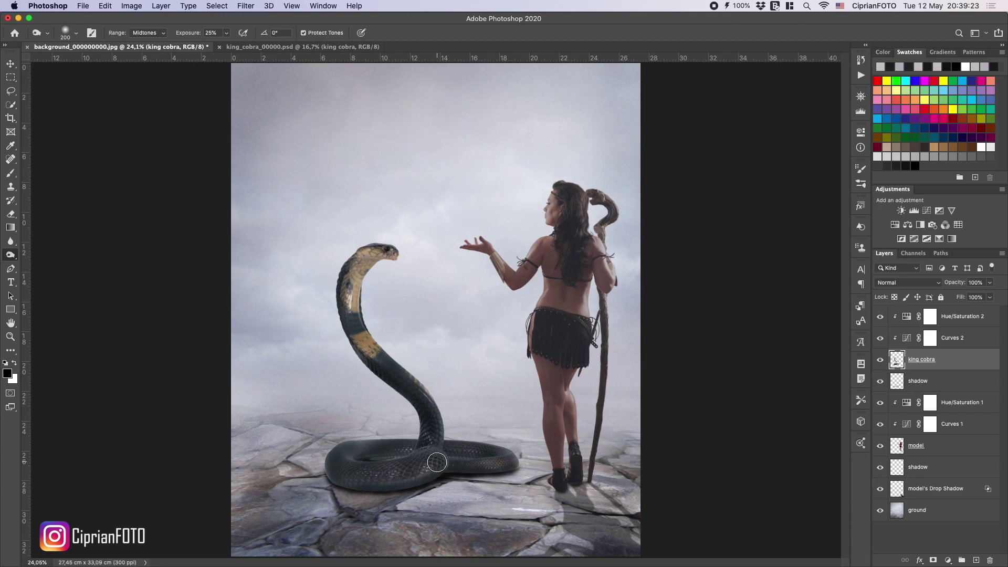
{"action": "key", "text": "v"}
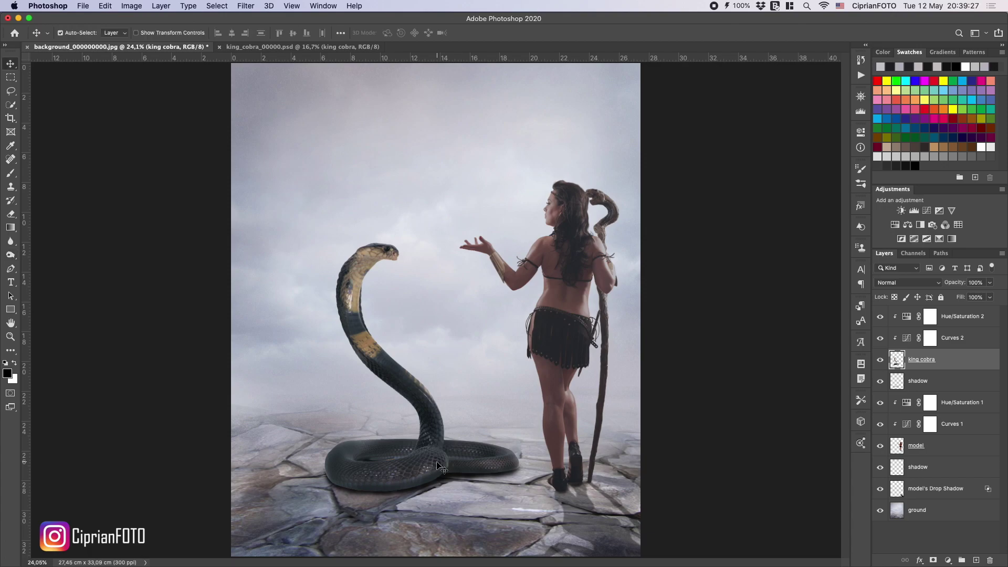
Create a new layer directly above the ground layer and name it fog
{"action": "left_click", "coordinate": [918, 510]}
{"action": "left_click", "coordinate": [975, 560]}
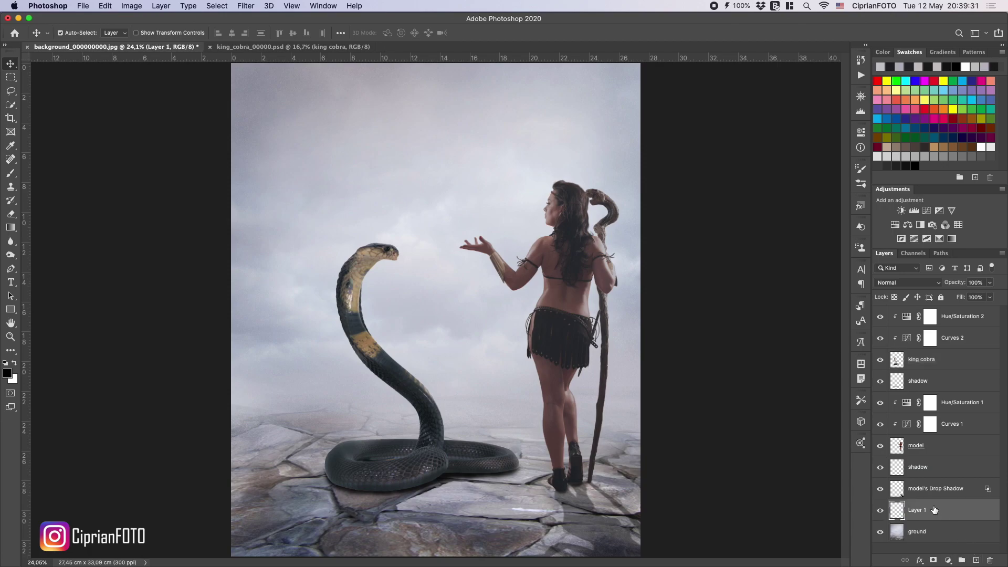
{"action": "double_click", "coordinate": [916, 511]}
{"action": "type", "text": "fog"}
{"action": "key", "text": "Return"}
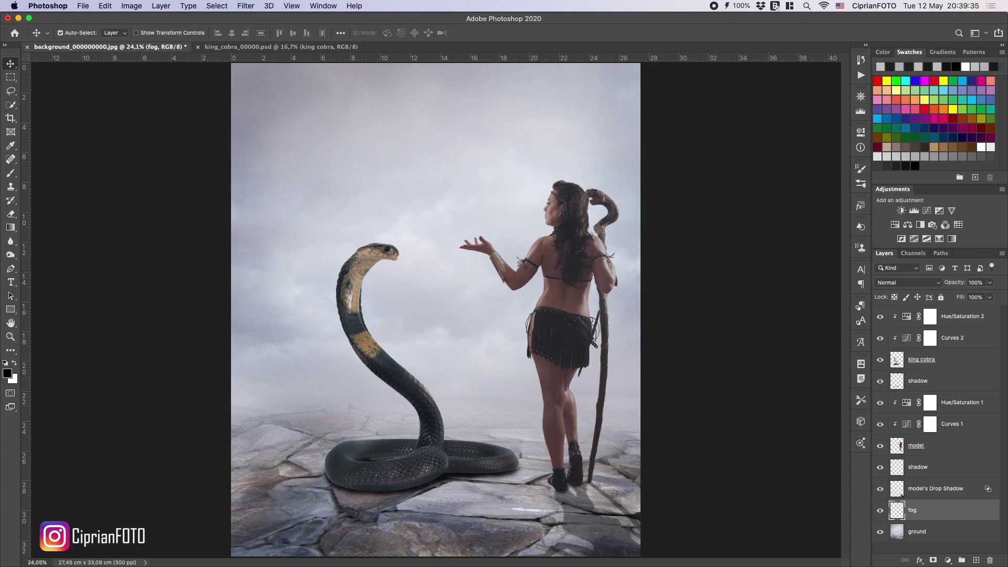
Swap the foreground color to white and darken it to a light gray for the fog
{"action": "left_click", "coordinate": [14, 363]}
{"action": "left_click", "coordinate": [7, 372]}
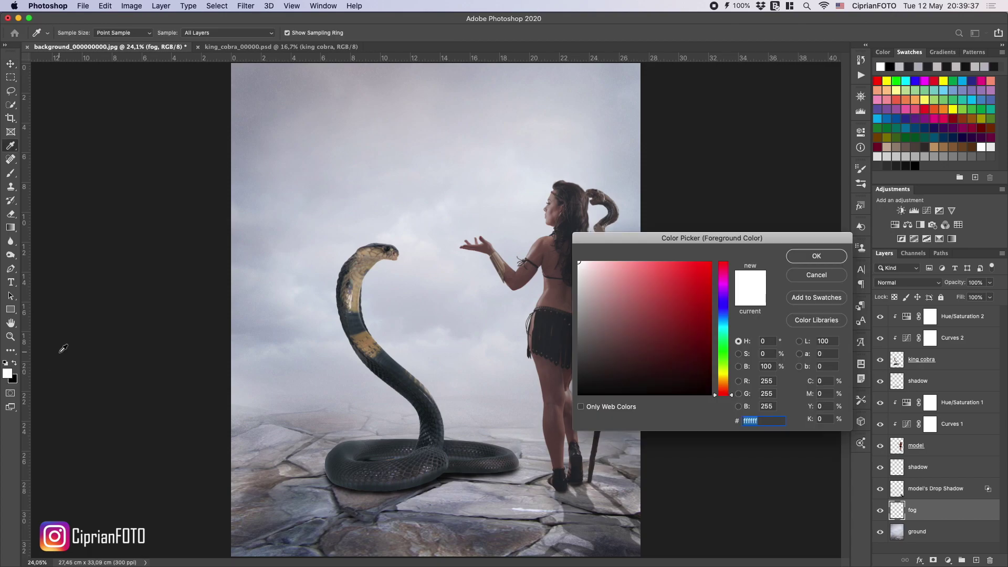
{"action": "mouse_move", "coordinate": [594, 276]}
{"action": "left_mouse_down"}
{"action": "mouse_move", "coordinate": [581, 277]}
{"action": "mouse_move", "coordinate": [580, 292]}
{"action": "mouse_move", "coordinate": [580, 281]}
{"action": "left_mouse_up"}
{"action": "left_click", "coordinate": [816, 256]}
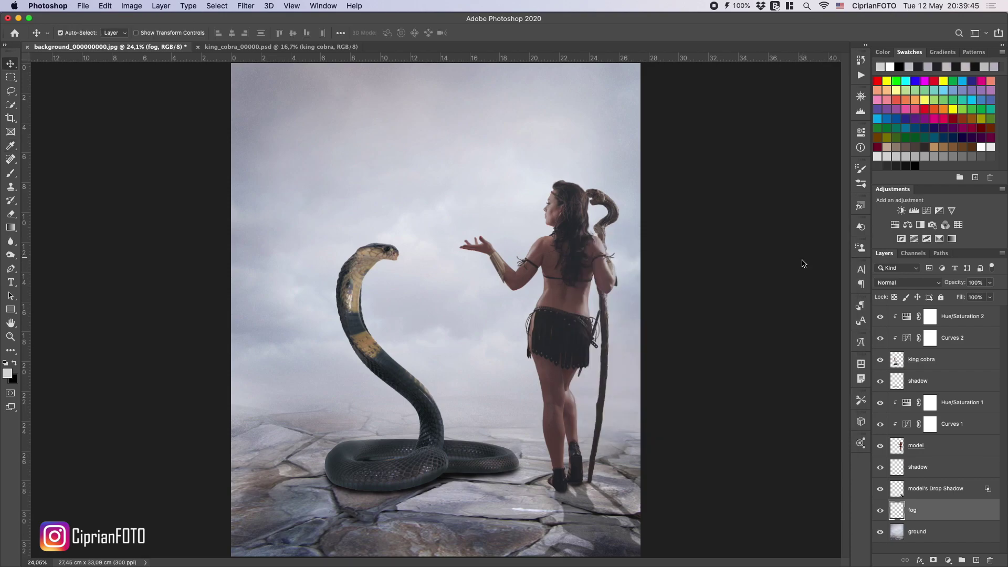
Set up the Brush tool with 53% flow and the fog 2 preset from the CiprianFOTO atmosphere fog brushes
{"action": "left_click", "coordinate": [11, 173]}
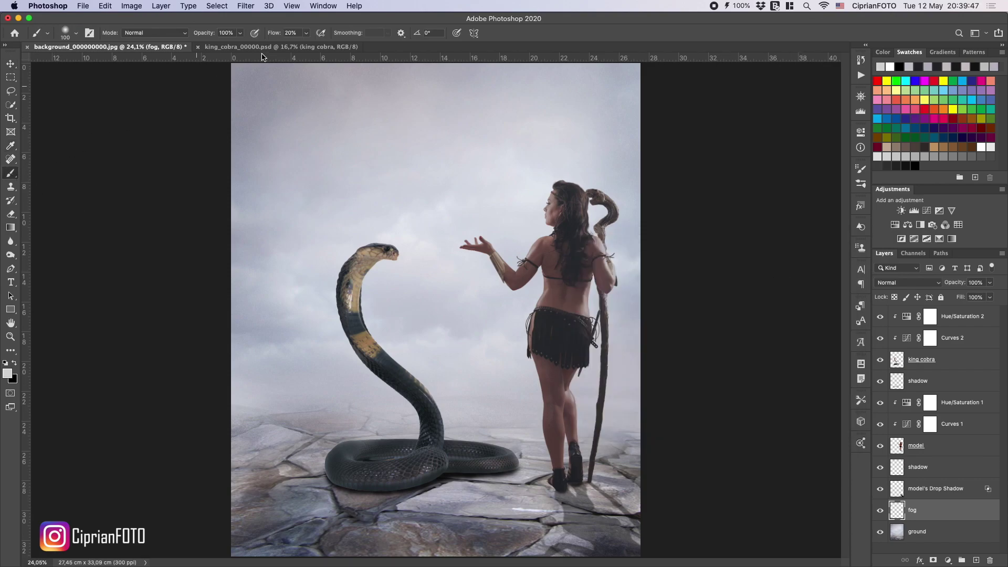
{"action": "left_click_drag", "start_coordinate": [276, 33], "coordinate": [292, 38]}
{"action": "left_click", "coordinate": [72, 37]}
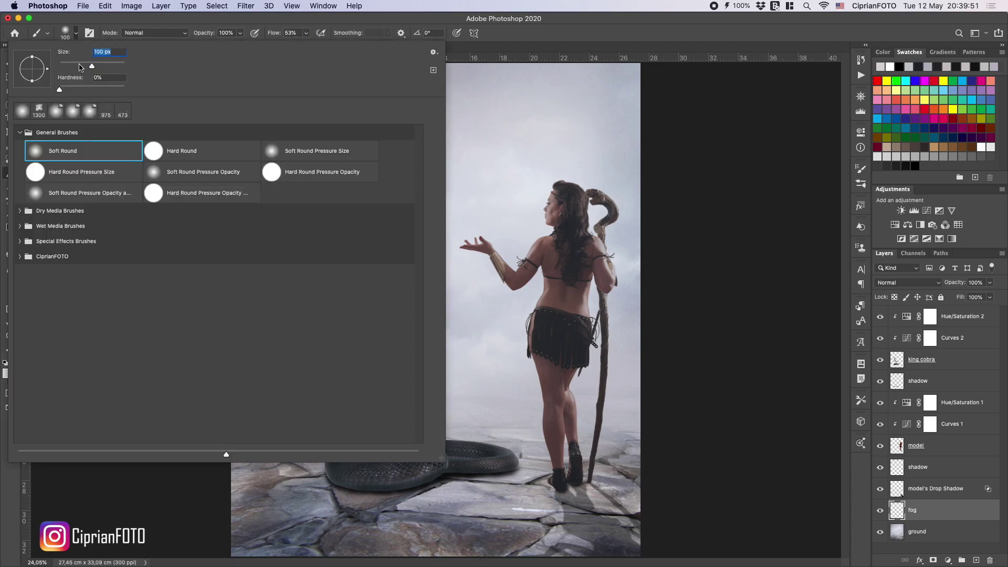
{"action": "left_click", "coordinate": [19, 257]}
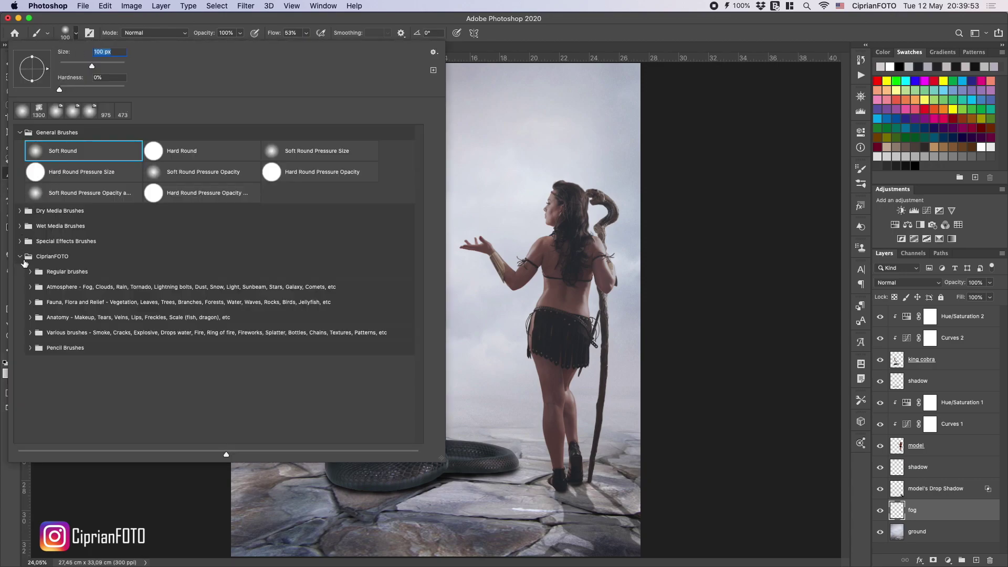
{"action": "left_click", "coordinate": [30, 288]}
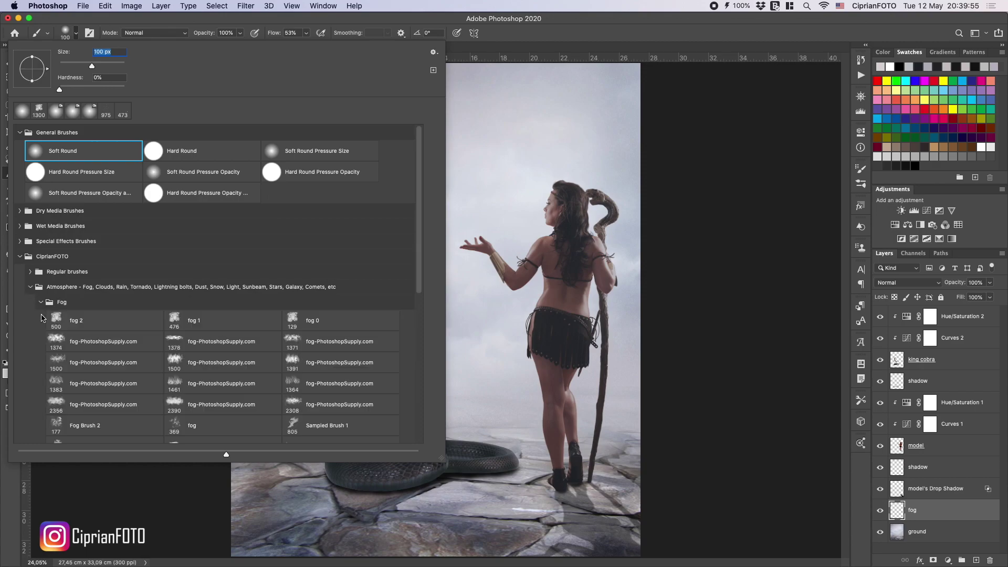
{"action": "left_click", "coordinate": [59, 324]}
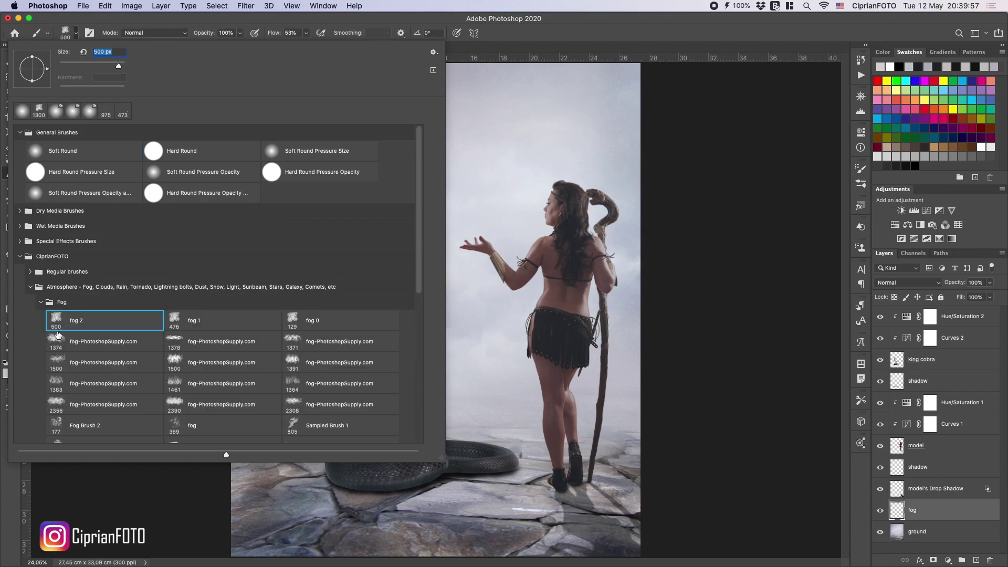
{"action": "key", "text": "Return"}
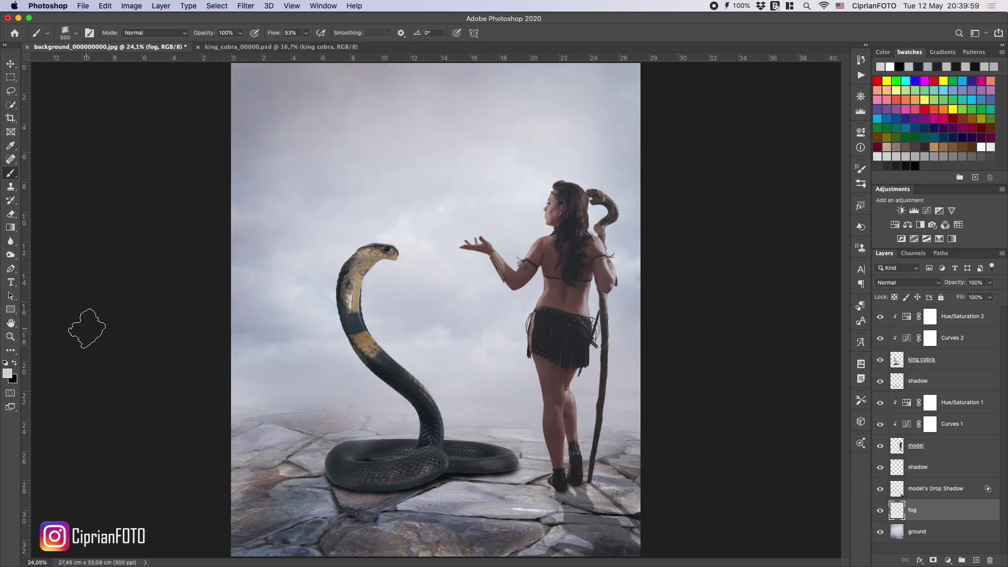
Enlarge the fog brush to 1200 px and paint light gray fog across the stone floor behind the cobra and the woman
{"action": "key", "text": "bracketright"}
{"action": "key", "text": "bracketright"}
{"action": "key", "text": "bracketright"}
{"action": "key", "text": "bracketright"}
{"action": "key", "text": "bracketright"}
{"action": "key", "text": "bracketright"}
{"action": "key", "text": "bracketright"}
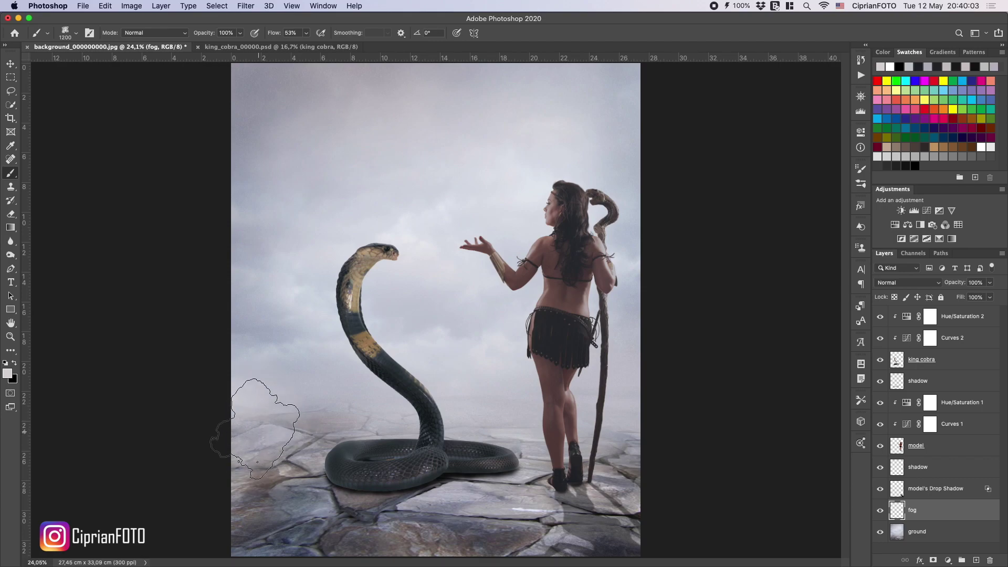
{"action": "left_click", "coordinate": [274, 430]}
{"action": "mouse_move", "coordinate": [274, 430]}
{"action": "left_mouse_down"}
{"action": "mouse_move", "coordinate": [391, 407]}
{"action": "mouse_move", "coordinate": [556, 427]}
{"action": "mouse_move", "coordinate": [620, 412]}
{"action": "mouse_move", "coordinate": [625, 423]}
{"action": "mouse_move", "coordinate": [609, 436]}
{"action": "mouse_move", "coordinate": [534, 443]}
{"action": "mouse_move", "coordinate": [473, 473]}
{"action": "mouse_move", "coordinate": [283, 520]}
{"action": "mouse_move", "coordinate": [403, 521]}
{"action": "mouse_move", "coordinate": [446, 504]}
{"action": "mouse_move", "coordinate": [409, 517]}
{"action": "mouse_move", "coordinate": [525, 511]}
{"action": "left_mouse_up"}
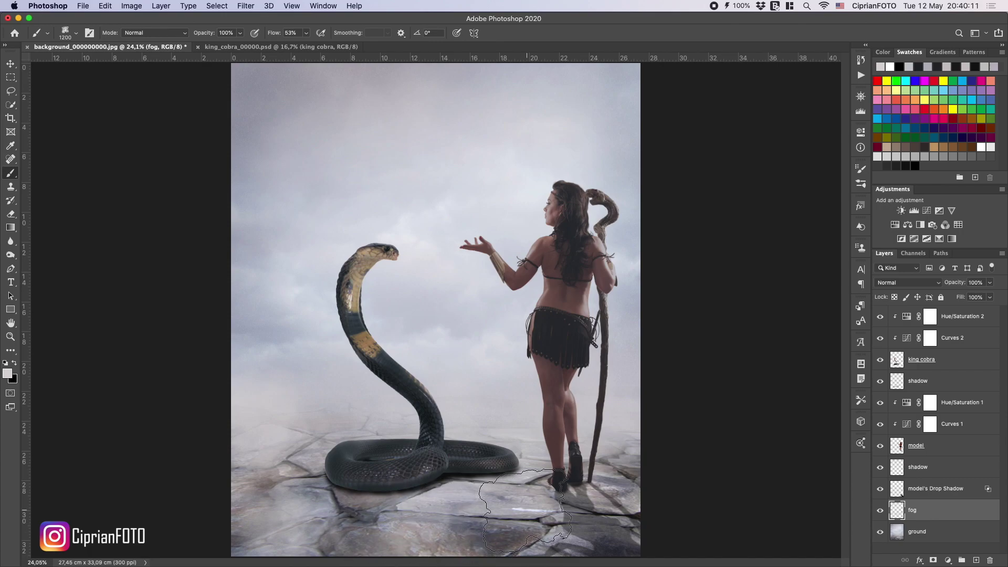
{"action": "key", "text": "super+minus"}
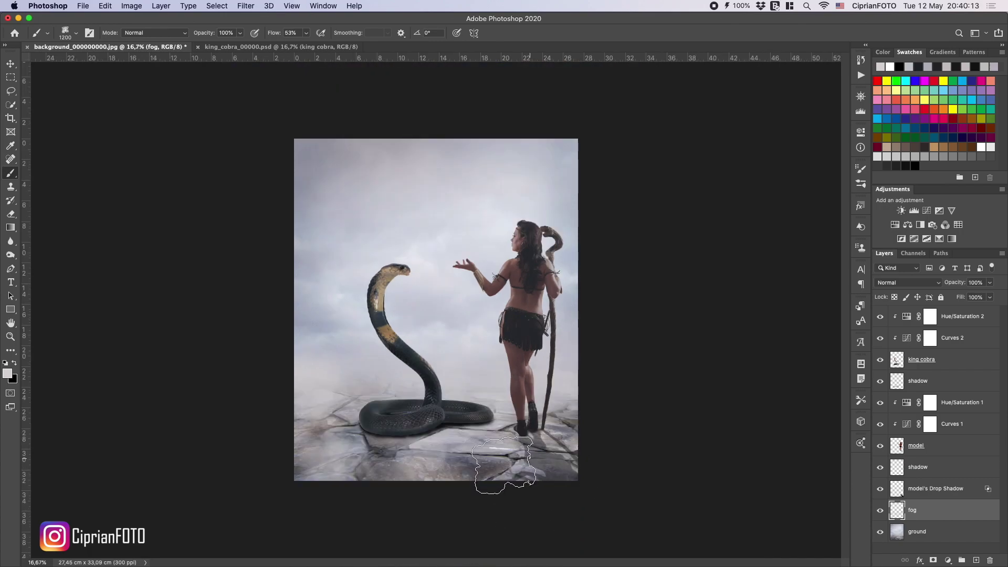
{"action": "mouse_move", "coordinate": [527, 466]}
{"action": "left_mouse_down"}
{"action": "mouse_move", "coordinate": [580, 416]}
{"action": "mouse_move", "coordinate": [450, 477]}
{"action": "mouse_move", "coordinate": [360, 473]}
{"action": "mouse_move", "coordinate": [313, 404]}
{"action": "mouse_move", "coordinate": [277, 461]}
{"action": "mouse_move", "coordinate": [361, 490]}
{"action": "mouse_move", "coordinate": [336, 425]}
{"action": "mouse_move", "coordinate": [289, 425]}
{"action": "mouse_move", "coordinate": [402, 446]}
{"action": "mouse_move", "coordinate": [546, 424]}
{"action": "left_mouse_up"}
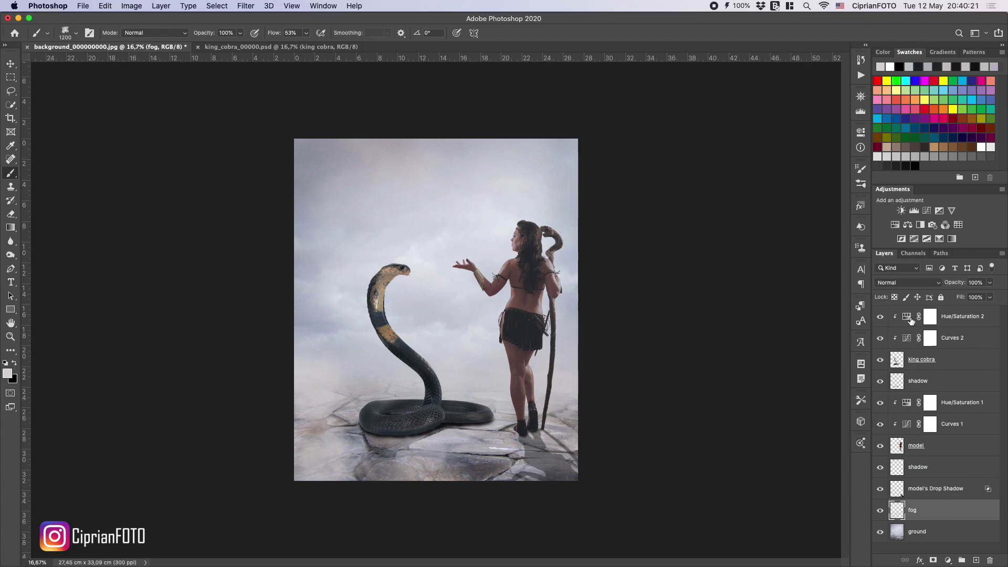
Create a new layer above Hue/Saturation 2 at the top of the stack and name it fog
{"action": "left_click", "coordinate": [911, 321]}
{"action": "key", "text": "x"}
{"action": "left_click", "coordinate": [976, 560]}
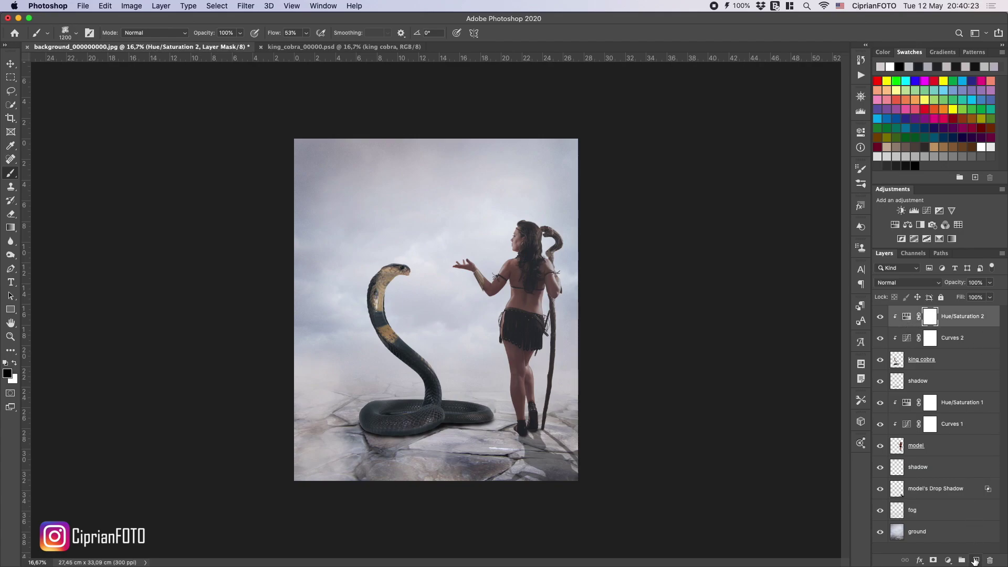
{"action": "double_click", "coordinate": [917, 317]}
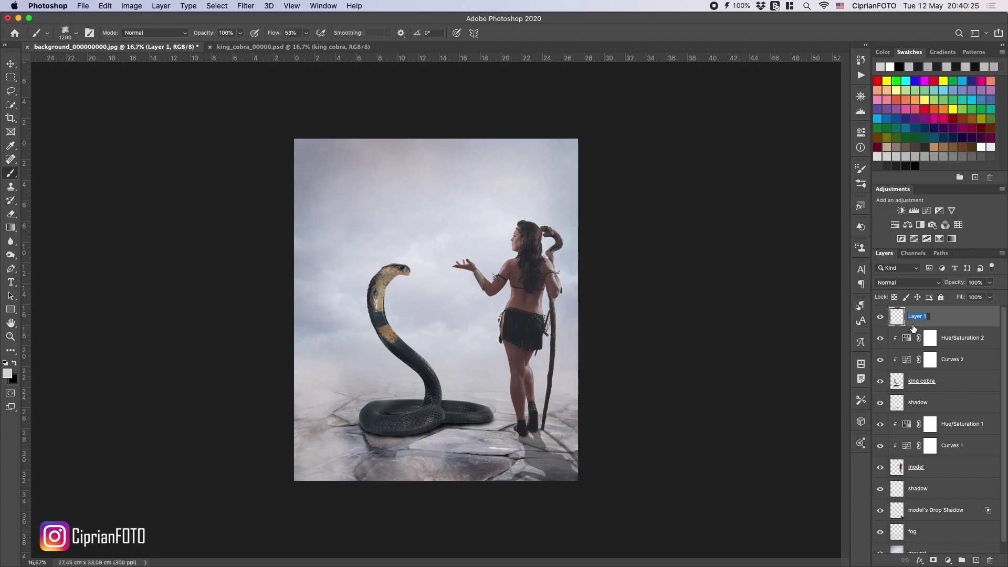
{"action": "type", "text": "fo"}
{"action": "key", "text": "Return"}
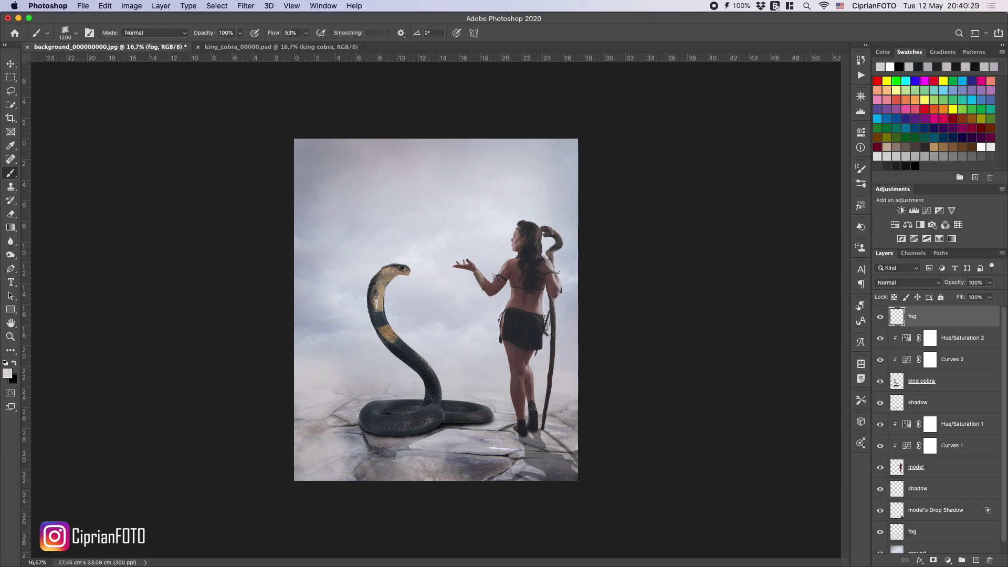
Lighten the foreground color to #eeebeb and paint fog over the cobra's coils, the woman's legs and the floor
{"action": "left_click", "coordinate": [9, 375]}
{"action": "left_click", "coordinate": [580, 272]}
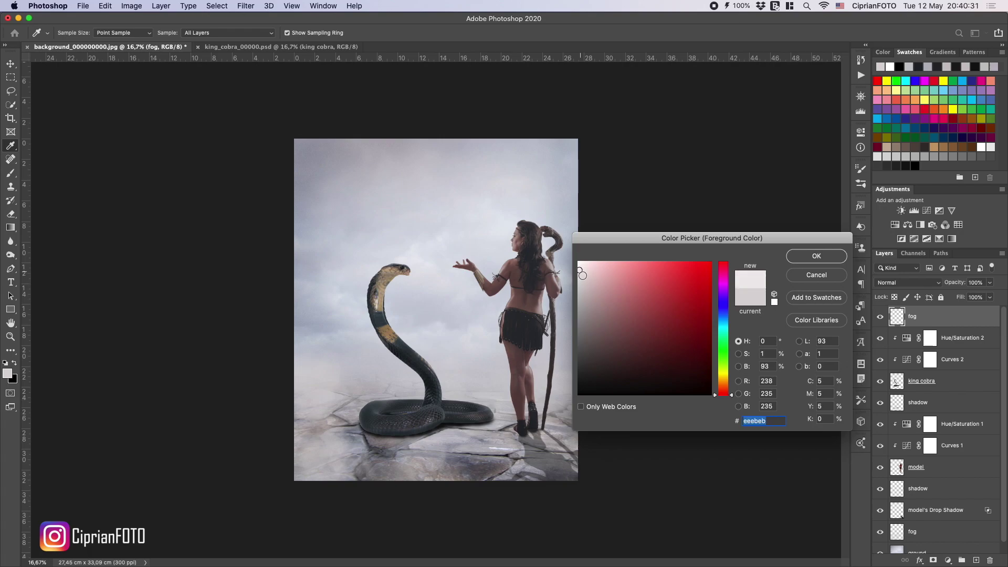
{"action": "left_click", "coordinate": [812, 258]}
{"action": "key", "text": "b"}
{"action": "mouse_move", "coordinate": [307, 339]}
{"action": "left_mouse_down"}
{"action": "mouse_move", "coordinate": [407, 361]}
{"action": "mouse_move", "coordinate": [562, 358]}
{"action": "mouse_move", "coordinate": [542, 402]}
{"action": "mouse_move", "coordinate": [483, 419]}
{"action": "mouse_move", "coordinate": [558, 407]}
{"action": "mouse_move", "coordinate": [377, 420]}
{"action": "mouse_move", "coordinate": [414, 422]}
{"action": "mouse_move", "coordinate": [402, 428]}
{"action": "mouse_move", "coordinate": [355, 420]}
{"action": "mouse_move", "coordinate": [399, 431]}
{"action": "mouse_move", "coordinate": [479, 422]}
{"action": "mouse_move", "coordinate": [366, 425]}
{"action": "mouse_move", "coordinate": [338, 439]}
{"action": "mouse_move", "coordinate": [469, 439]}
{"action": "mouse_move", "coordinate": [552, 416]}
{"action": "mouse_move", "coordinate": [583, 403]}
{"action": "mouse_move", "coordinate": [508, 406]}
{"action": "mouse_move", "coordinate": [593, 372]}
{"action": "mouse_move", "coordinate": [596, 357]}
{"action": "mouse_move", "coordinate": [610, 399]}
{"action": "mouse_move", "coordinate": [324, 366]}
{"action": "mouse_move", "coordinate": [282, 400]}
{"action": "left_mouse_up"}
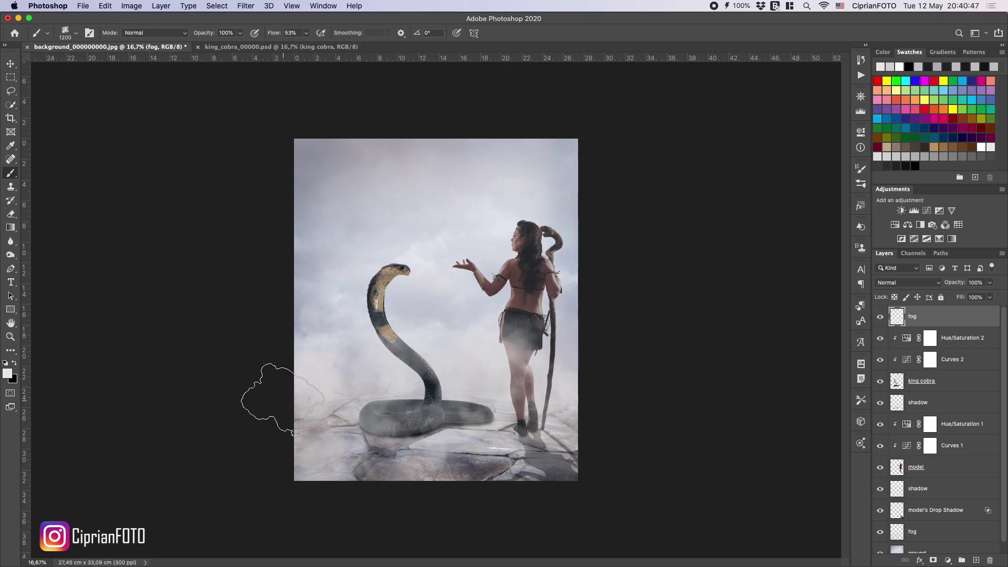
{"action": "key", "text": "super+equal"}
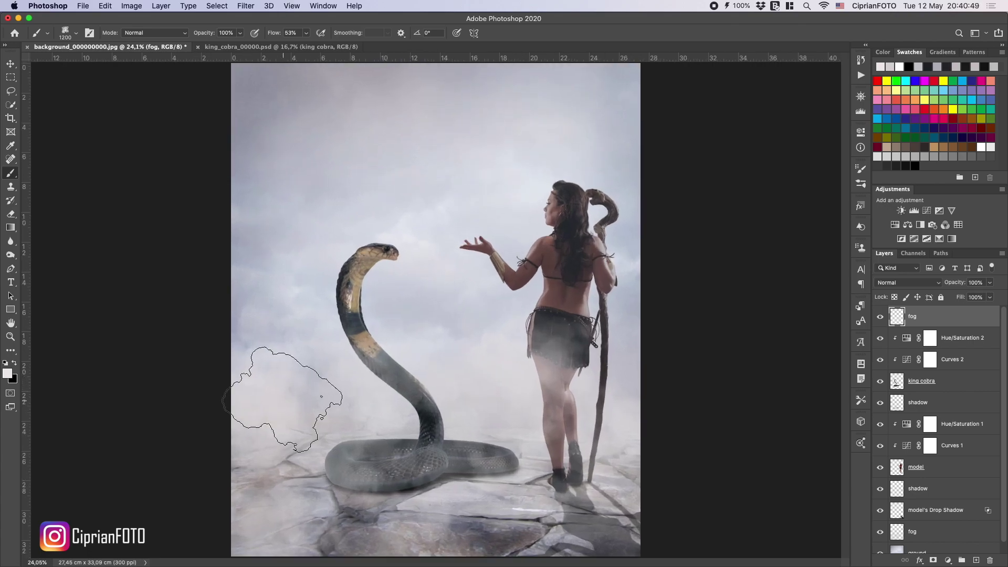
{"action": "key", "text": "v"}
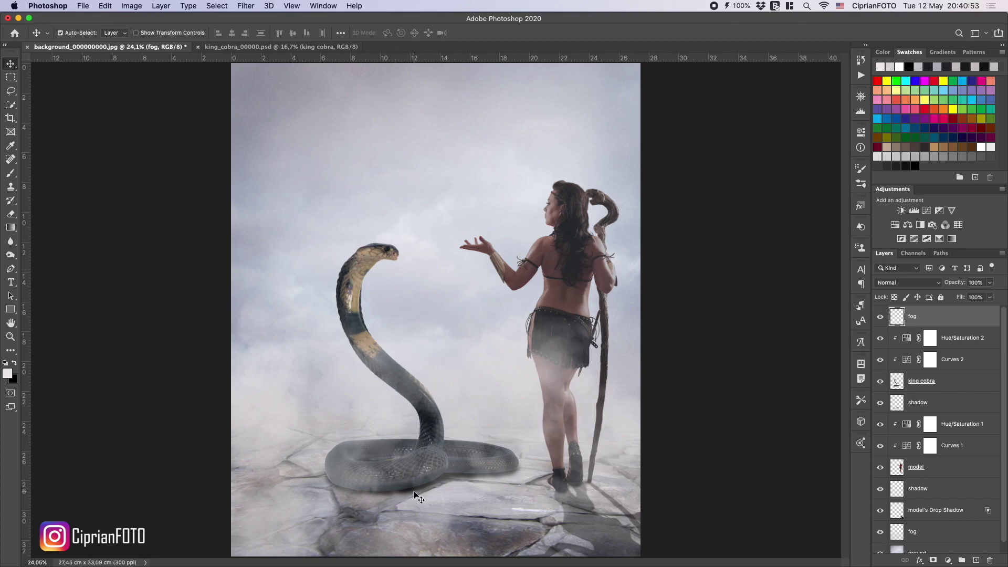
{"action": "key", "text": "b"}
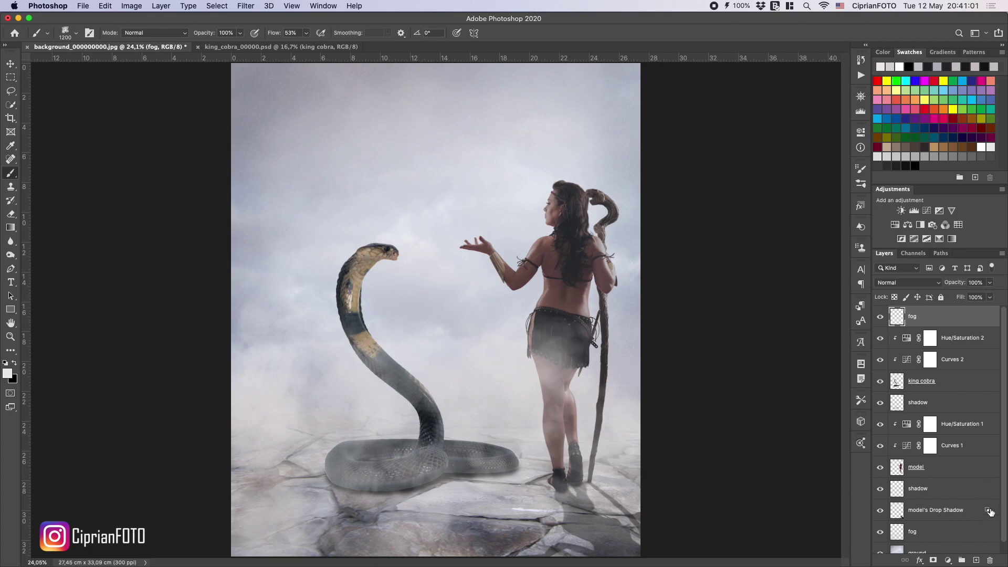
{"action": "left_click_drag", "start_coordinate": [1005, 487], "coordinate": [1005, 510]}
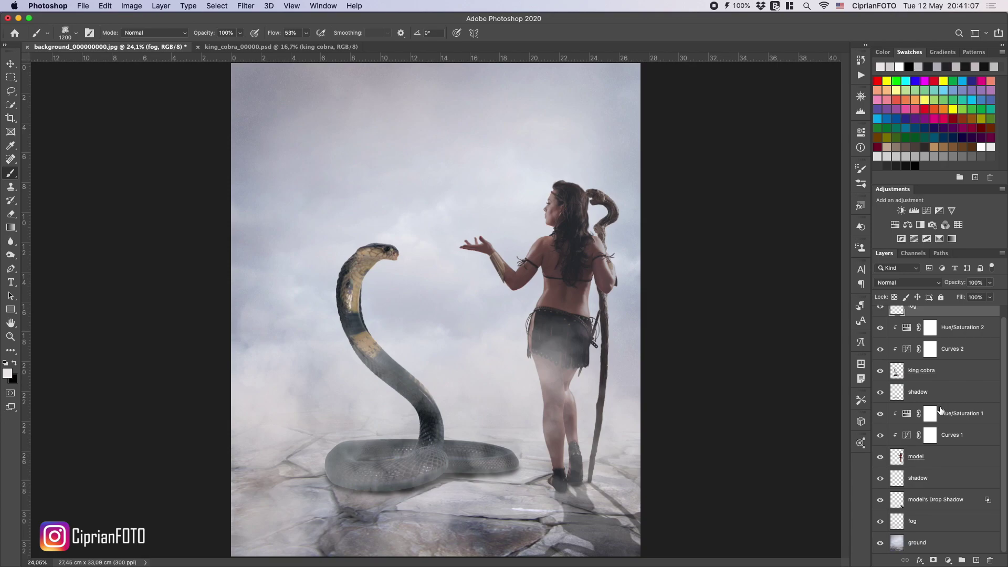
{"action": "key", "text": "super+shift+d"}
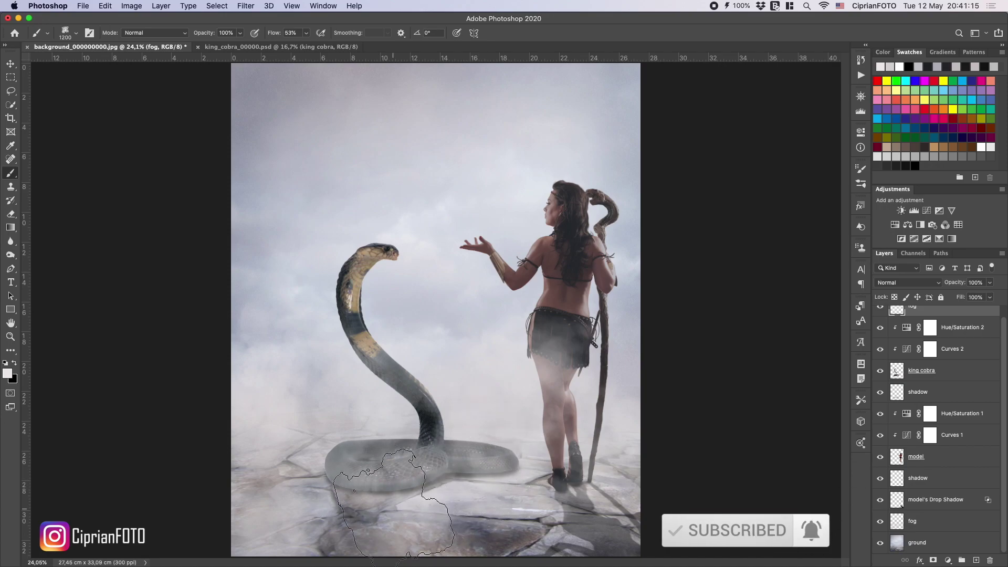
Group all layers from the top fog layer down to ground and stamp the visible image onto a new layer above the group
{"action": "scroll", "coordinate": [995, 343], "scroll_direction": "up", "scroll_amount": 1}
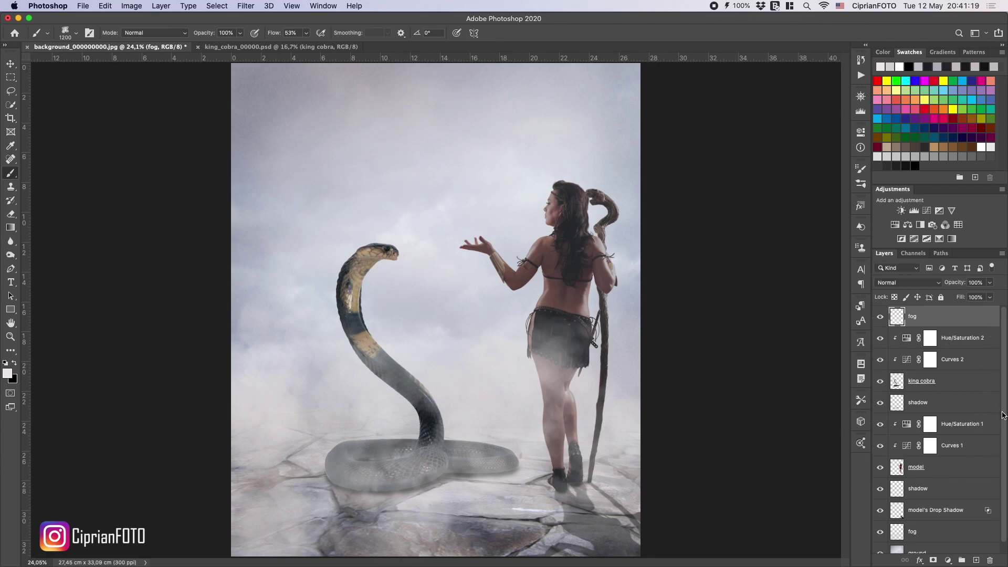
{"action": "scroll", "coordinate": [966, 547], "scroll_direction": "down", "scroll_amount": 1}
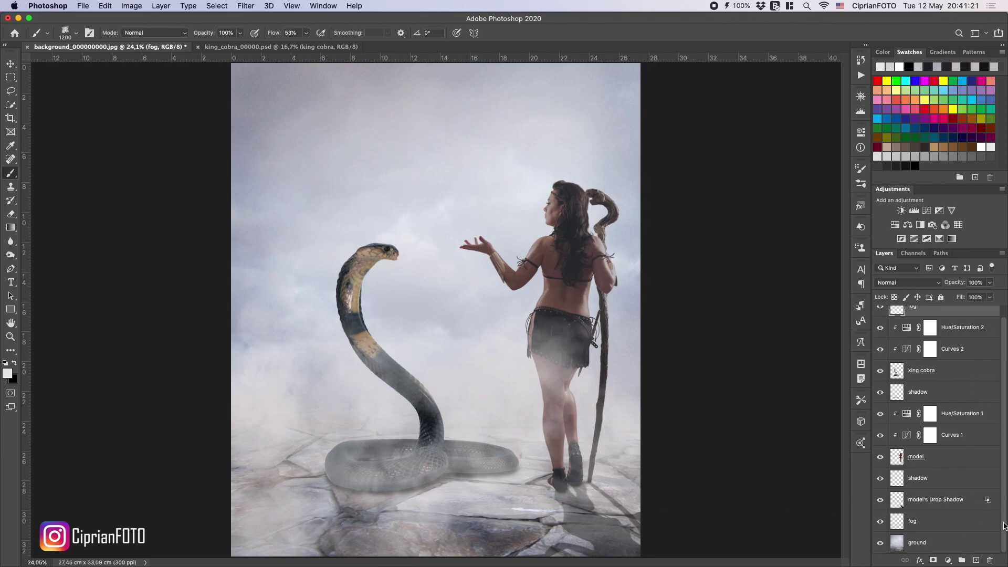
{"action": "left_click", "coordinate": [964, 546], "text": "shift"}
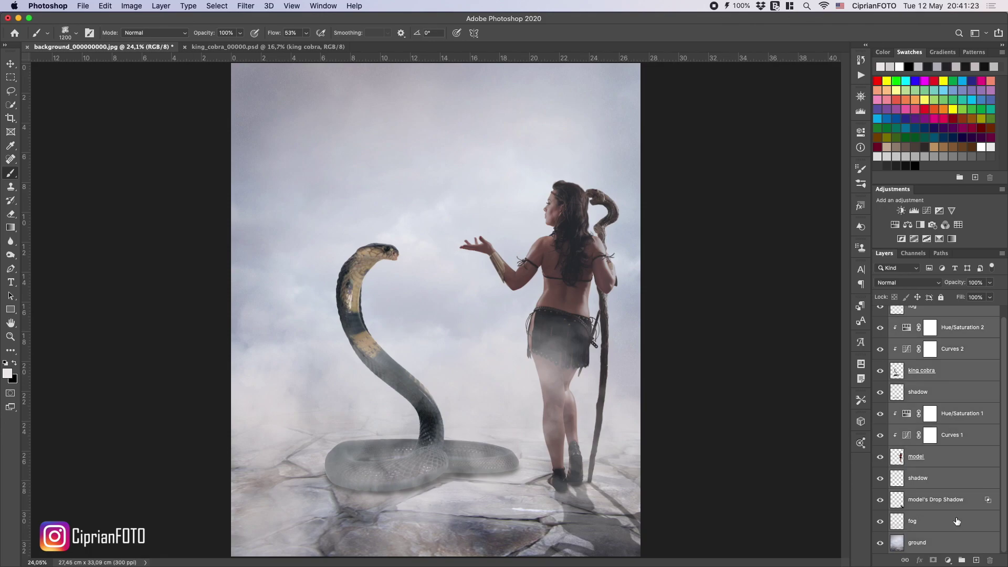
{"action": "key", "text": "super+g"}
{"action": "key", "text": "super+alt+shift+e"}
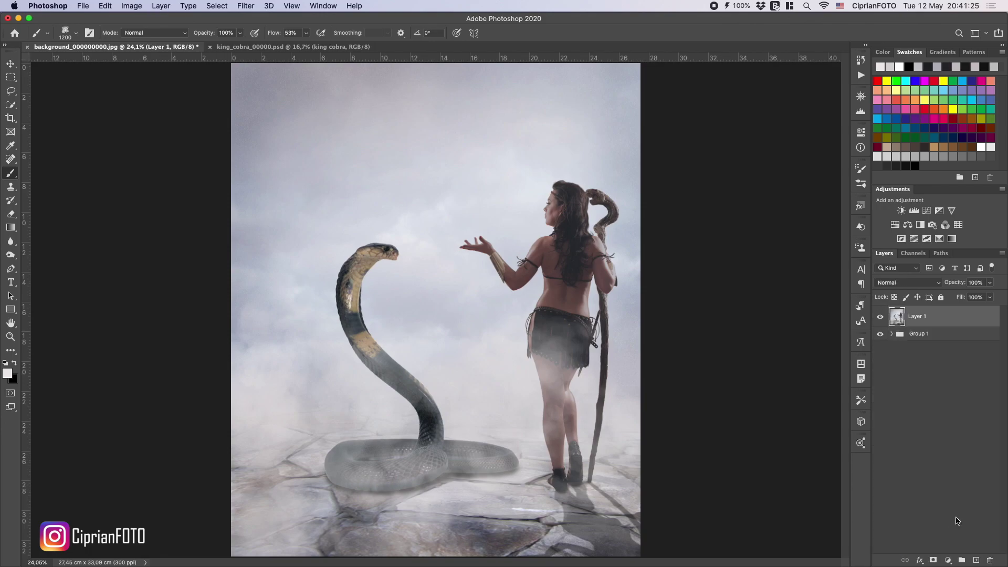
Convert the merged layer to a smart object and open it in the Camera Raw Filter
{"action": "right_click", "coordinate": [947, 315]}
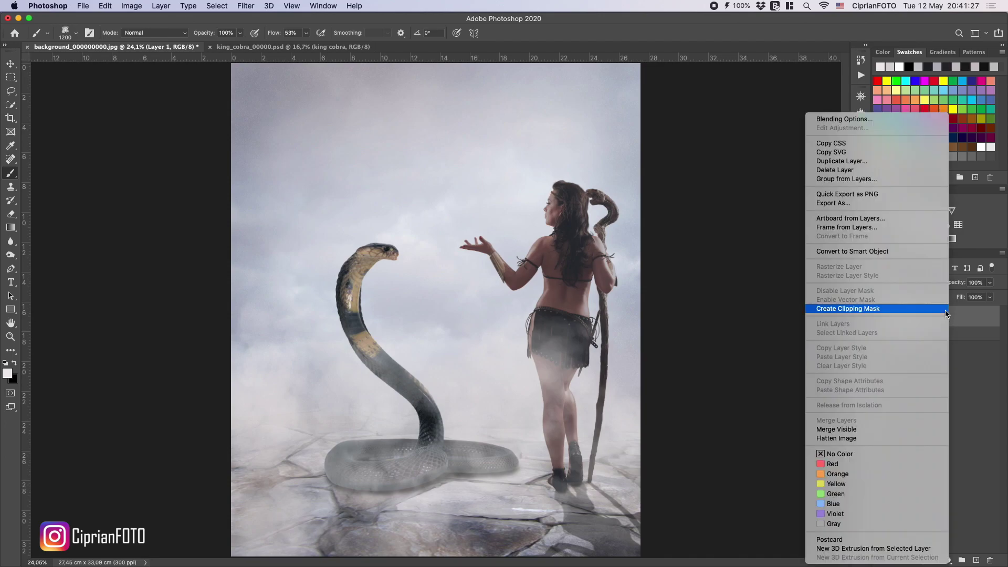
{"action": "left_click", "coordinate": [913, 251]}
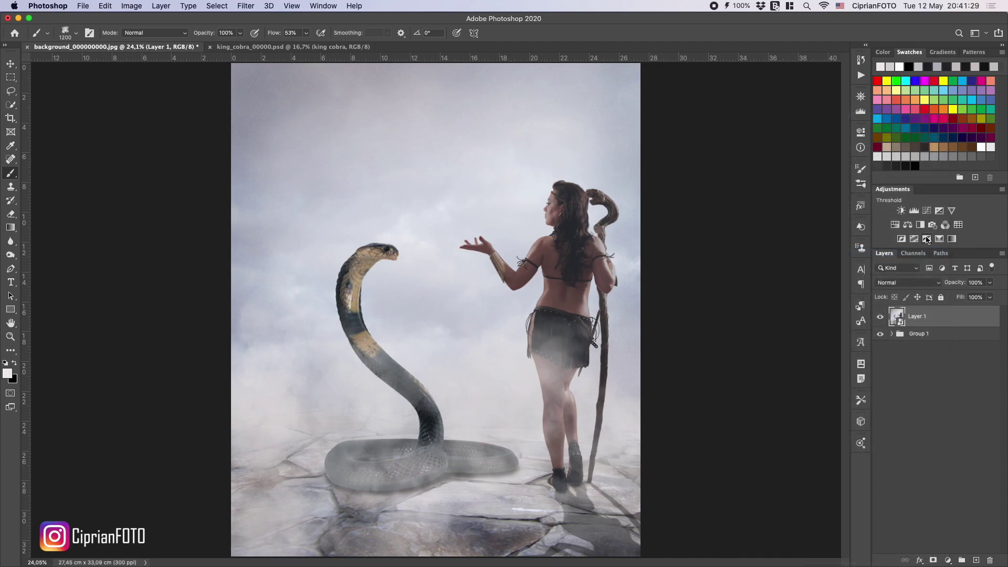
{"action": "left_click", "coordinate": [246, 6]}
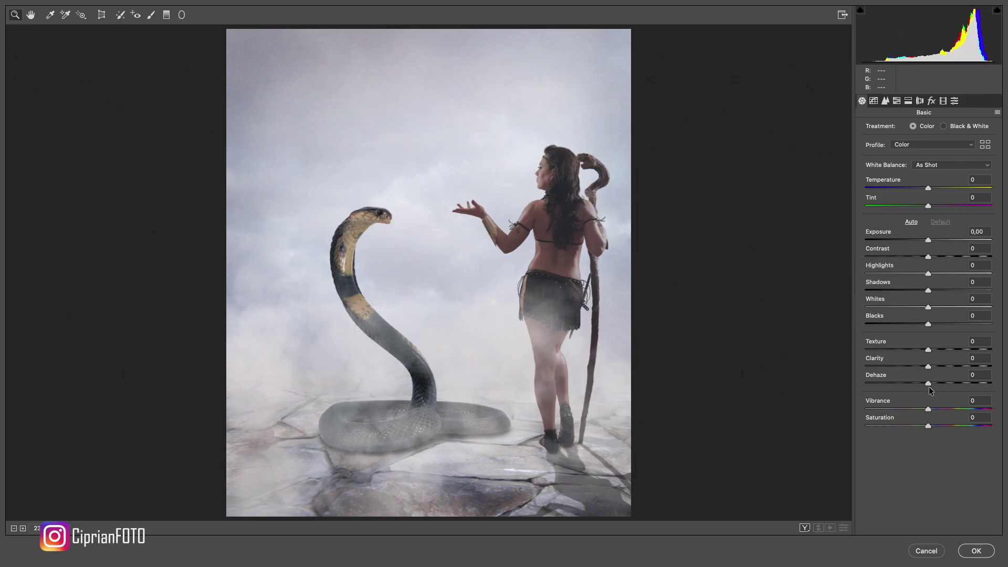
Set Dehaze to +33, Vibrance to -13, Saturation to -18 and Contrast to +40 in the basic adjustments
{"action": "left_click_drag", "start_coordinate": [928, 385], "coordinate": [917, 425]}
{"action": "left_click", "coordinate": [979, 250]}
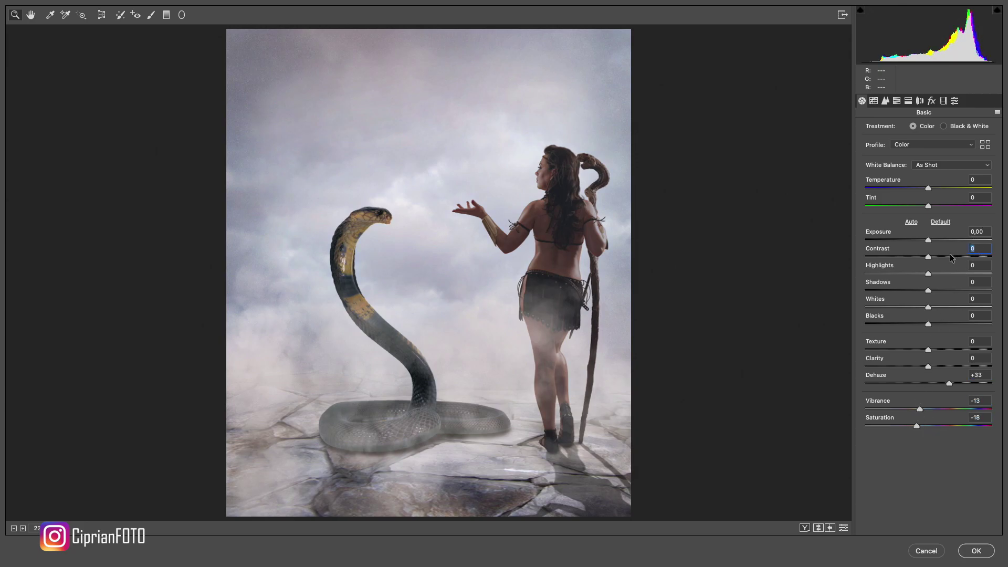
{"action": "type", "text": "40"}
{"action": "key", "text": "Return"}
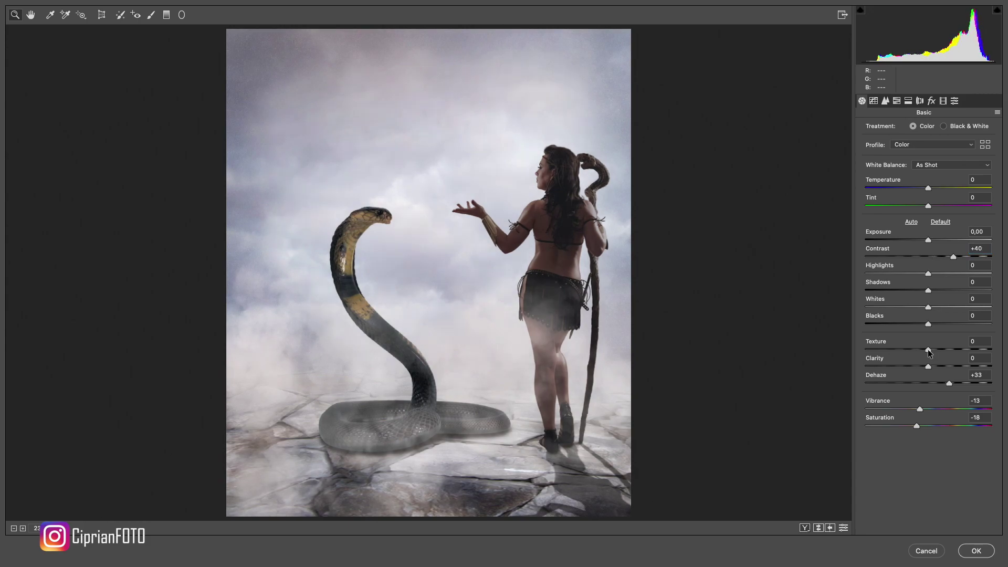
Set Texture to +18, Clarity to +8, Highlights to -70, Shadows to +24, Whites to -30 and Blacks to -8
{"action": "left_click_drag", "start_coordinate": [934, 350], "coordinate": [931, 367]}
{"action": "left_click_drag", "start_coordinate": [928, 273], "coordinate": [944, 291]}
{"action": "mouse_move", "coordinate": [928, 307]}
{"action": "left_mouse_down"}
{"action": "mouse_move", "coordinate": [906, 309]}
{"action": "mouse_move", "coordinate": [908, 324]}
{"action": "mouse_move", "coordinate": [922, 320]}
{"action": "left_mouse_up"}
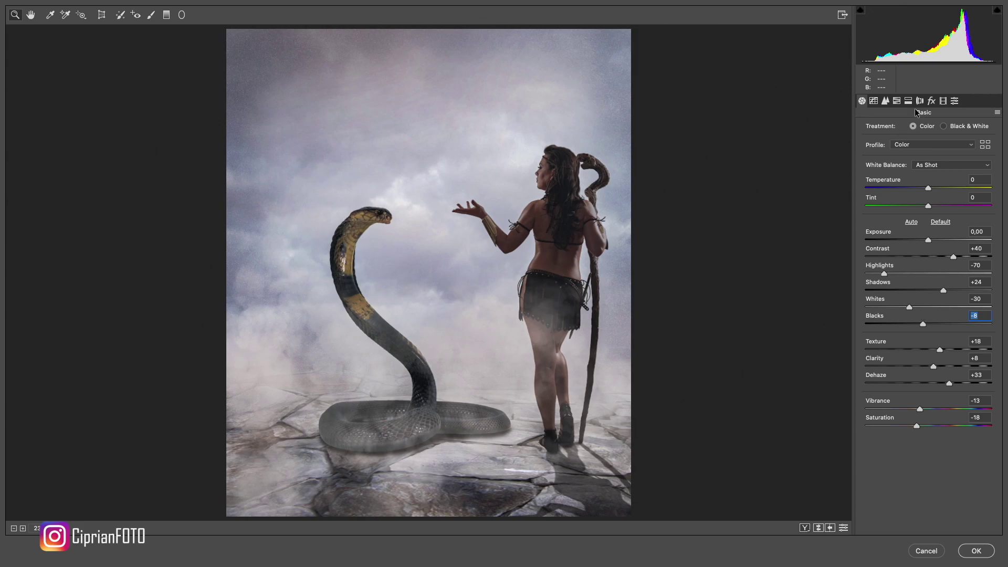
Add a post-crop vignette with amount -25 and grain with amount 34
{"action": "left_click", "coordinate": [931, 101]}
{"action": "left_click_drag", "start_coordinate": [927, 240], "coordinate": [912, 240]}
{"action": "left_click", "coordinate": [909, 147]}
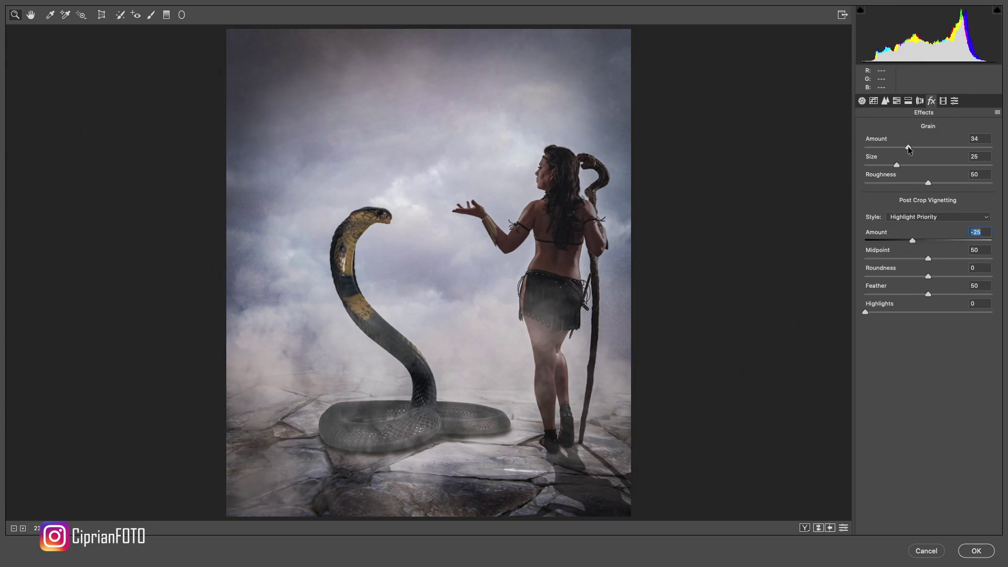
Shape the RGB point curve with raised blacks, lowered whites and points at 39/42 and 177/208, and apply the Camera Raw filter
{"action": "left_click", "coordinate": [874, 101]}
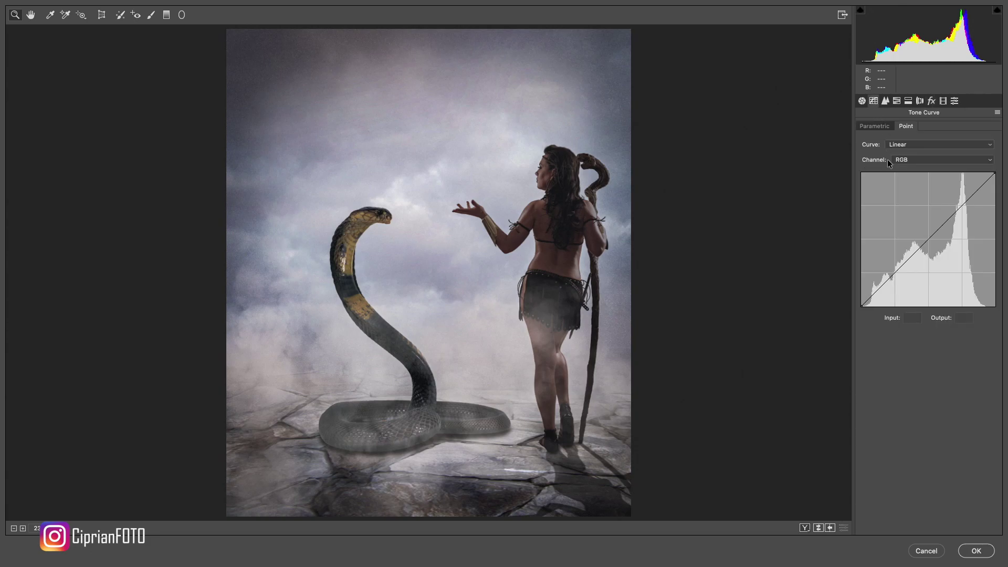
{"action": "left_click", "coordinate": [863, 307]}
{"action": "left_click_drag", "start_coordinate": [862, 307], "coordinate": [883, 287]}
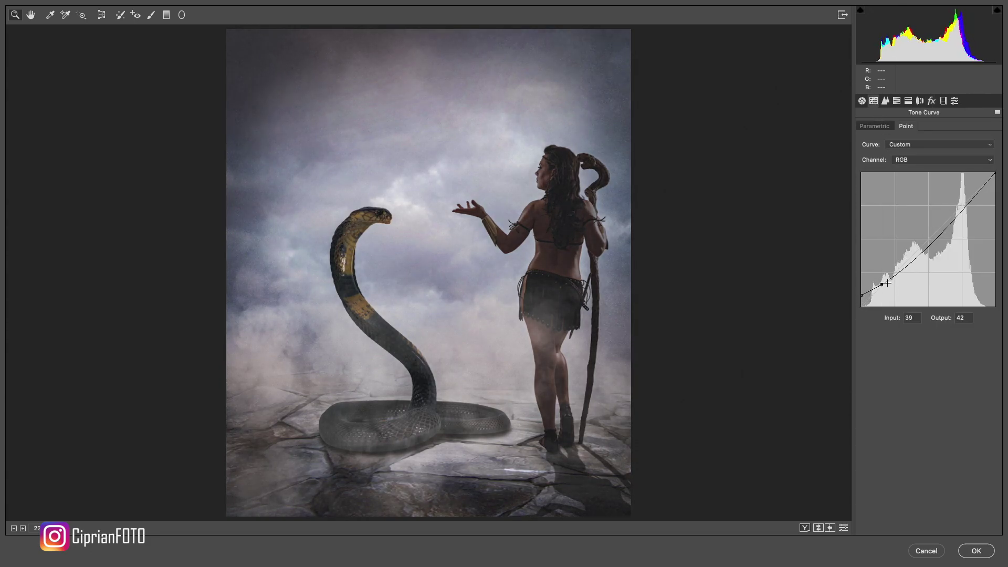
{"action": "left_click_drag", "start_coordinate": [995, 173], "coordinate": [995, 183]}
{"action": "left_click_drag", "start_coordinate": [965, 218], "coordinate": [954, 199]}
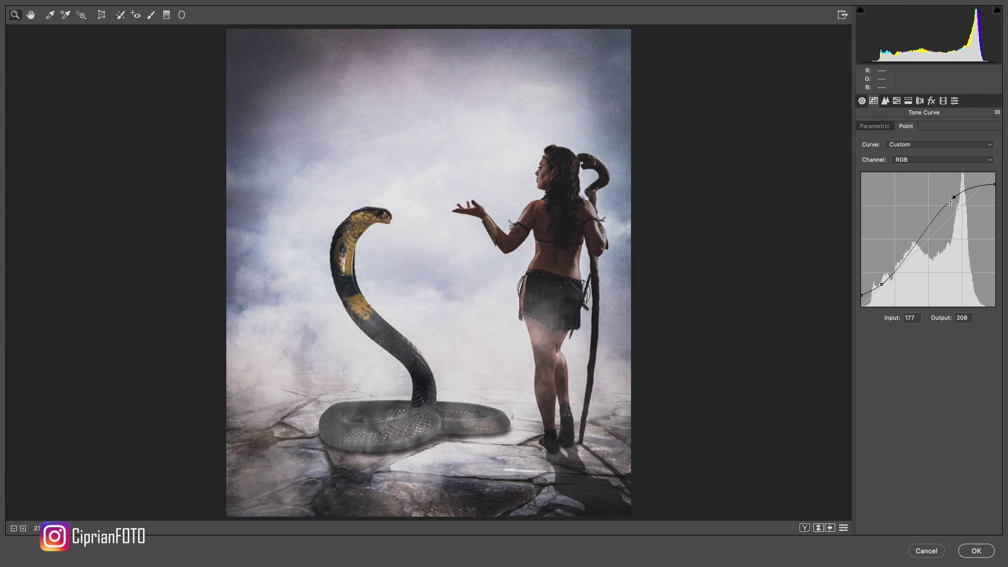
{"action": "left_click", "coordinate": [978, 551]}
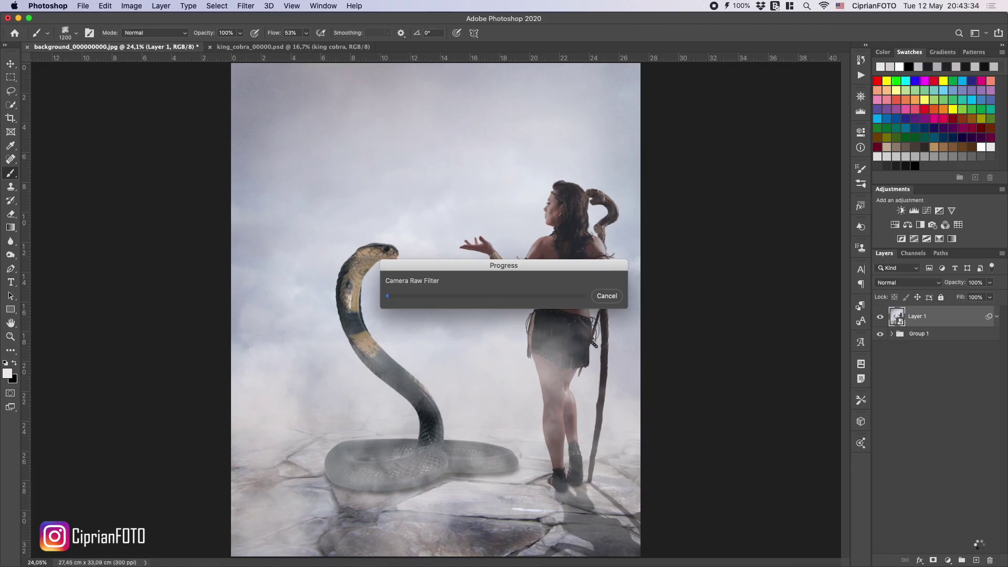